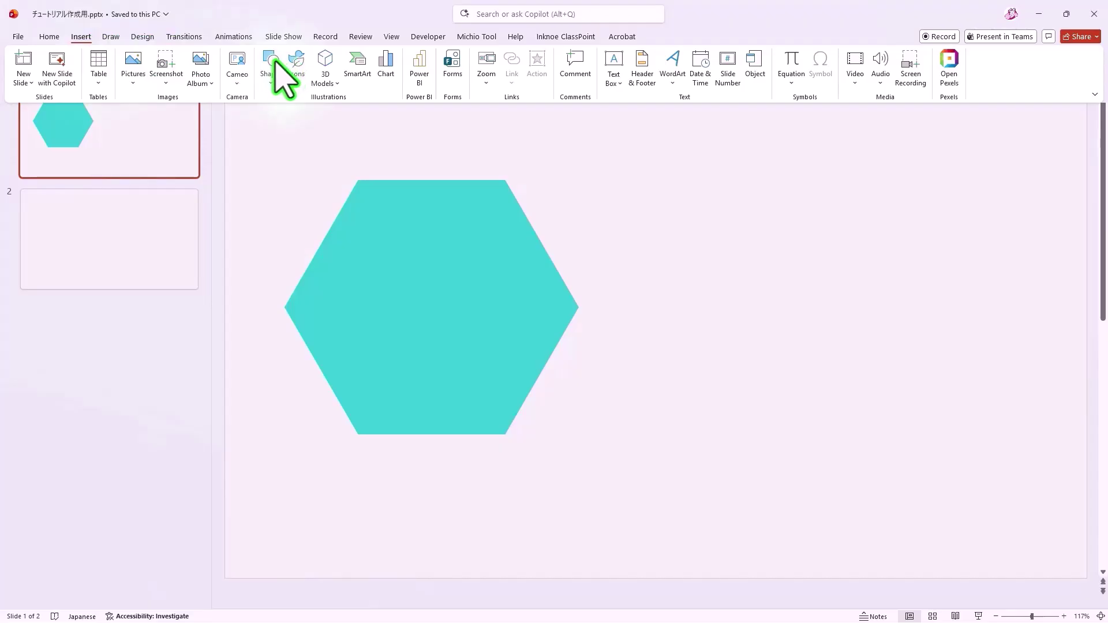
# Draw a hexagon from the basic shapes freehand beside the existing turquoise hexagon.
pyautogui.click(270, 78)
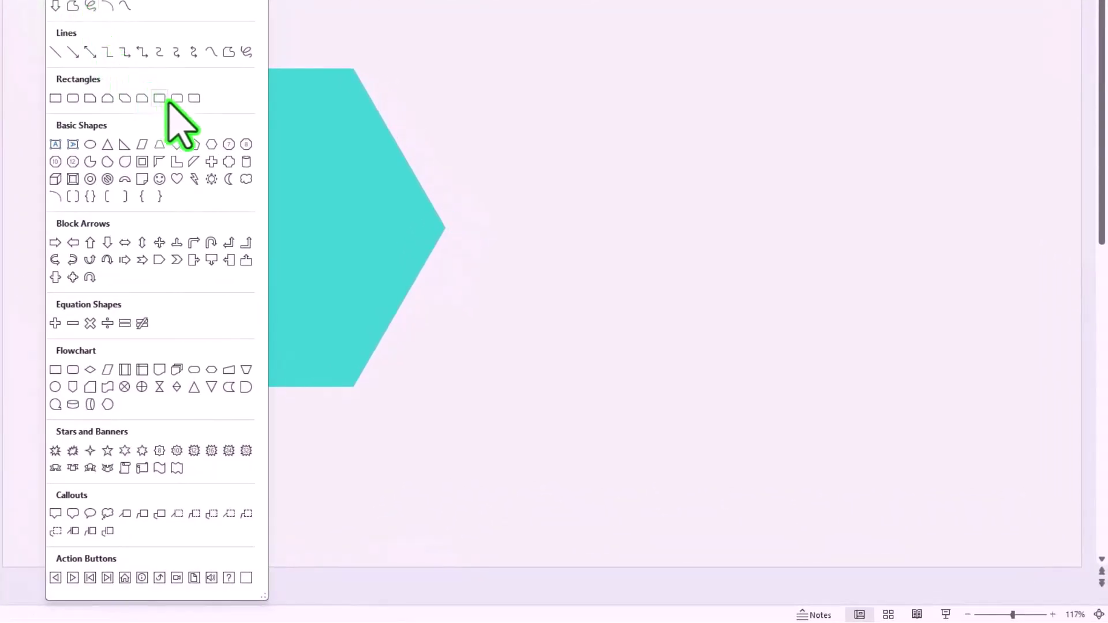
pyautogui.click(211, 146)
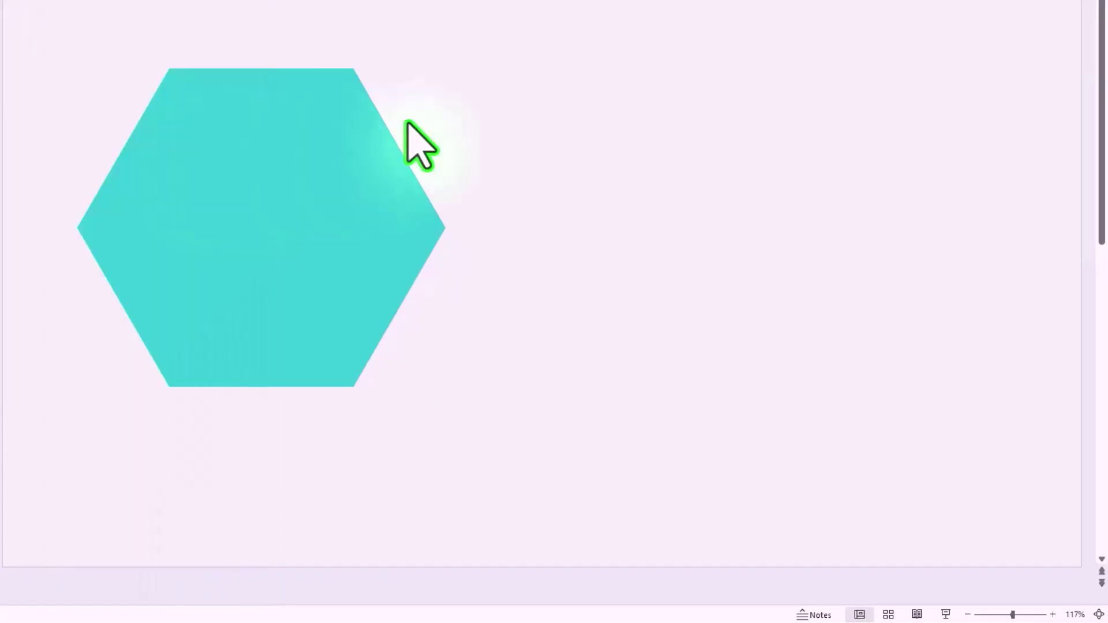
pyautogui.moveTo(554, 80)
pyautogui.mouseDown()
pyautogui.moveTo(581, 136)
pyautogui.moveTo(759, 359)
pyautogui.moveTo(546, 69)
pyautogui.mouseUp()
pyautogui.moveTo(695, 245); pyautogui.dragTo(487, 255)
pyautogui.moveTo(222, 235); pyautogui.dragTo(598, 273)
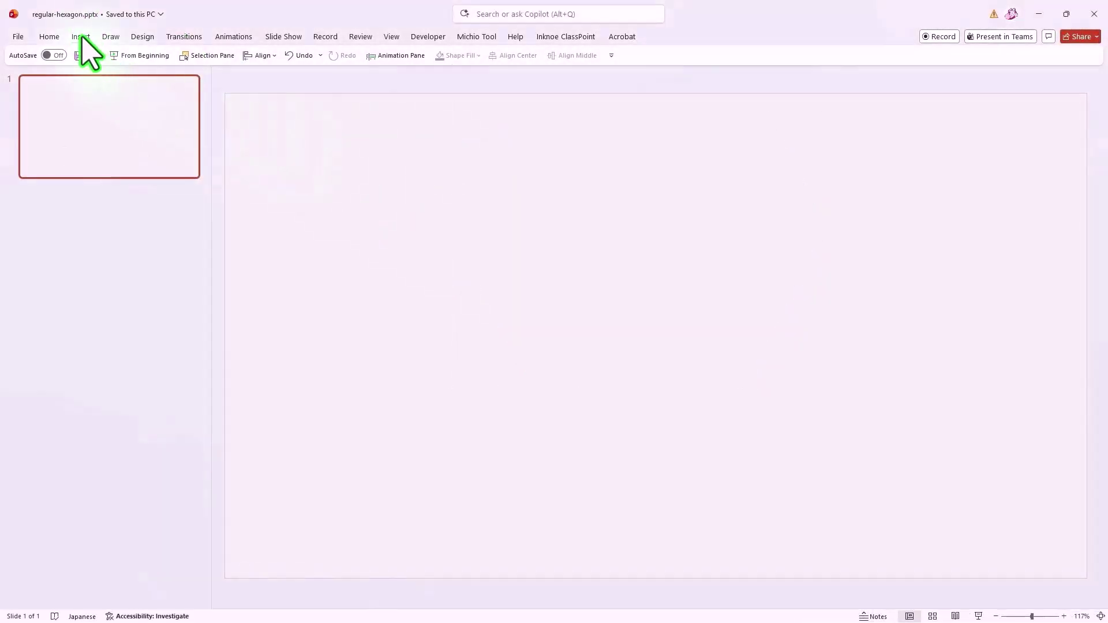
# Insert a Basic Cycle SmartArt graphic on the blank slide and add one more shape to make six circles.
pyautogui.click(81, 37)
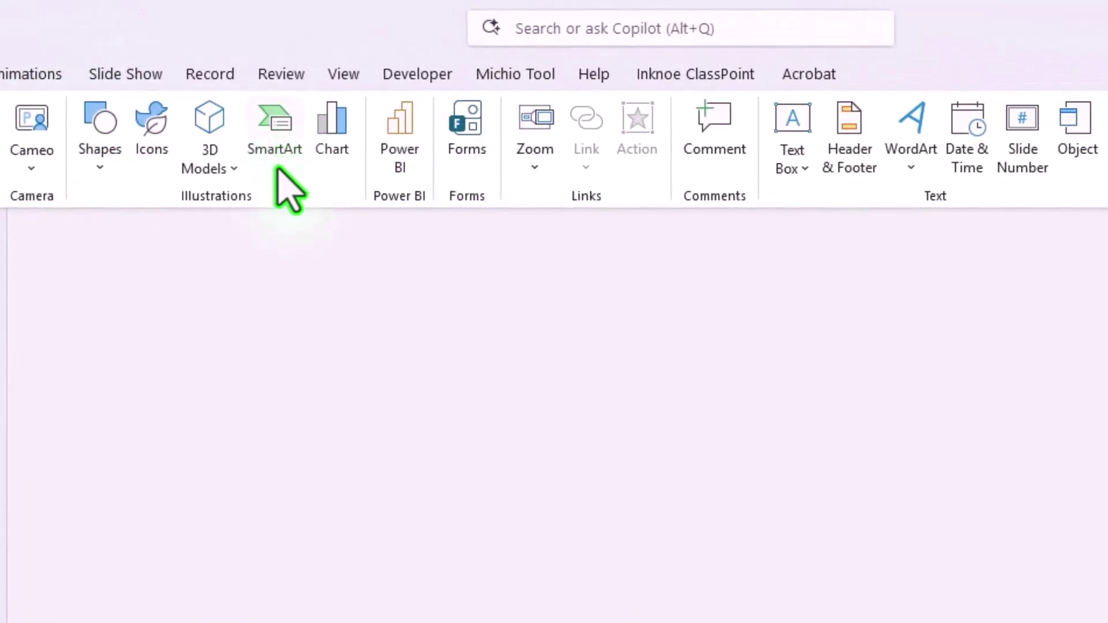
pyautogui.click(278, 169)
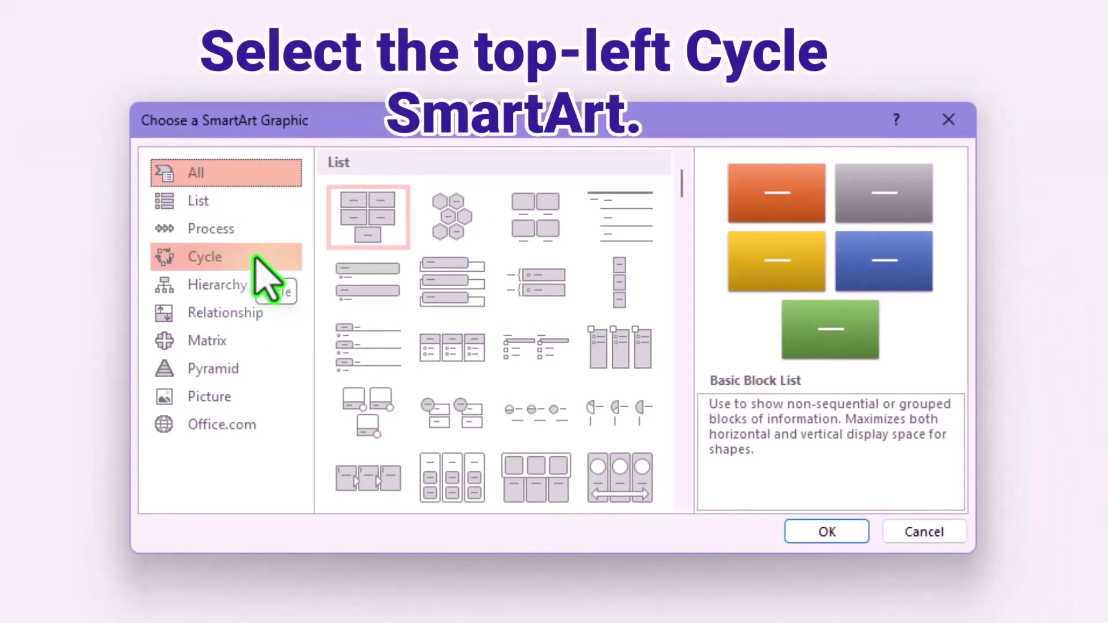
pyautogui.click(255, 258)
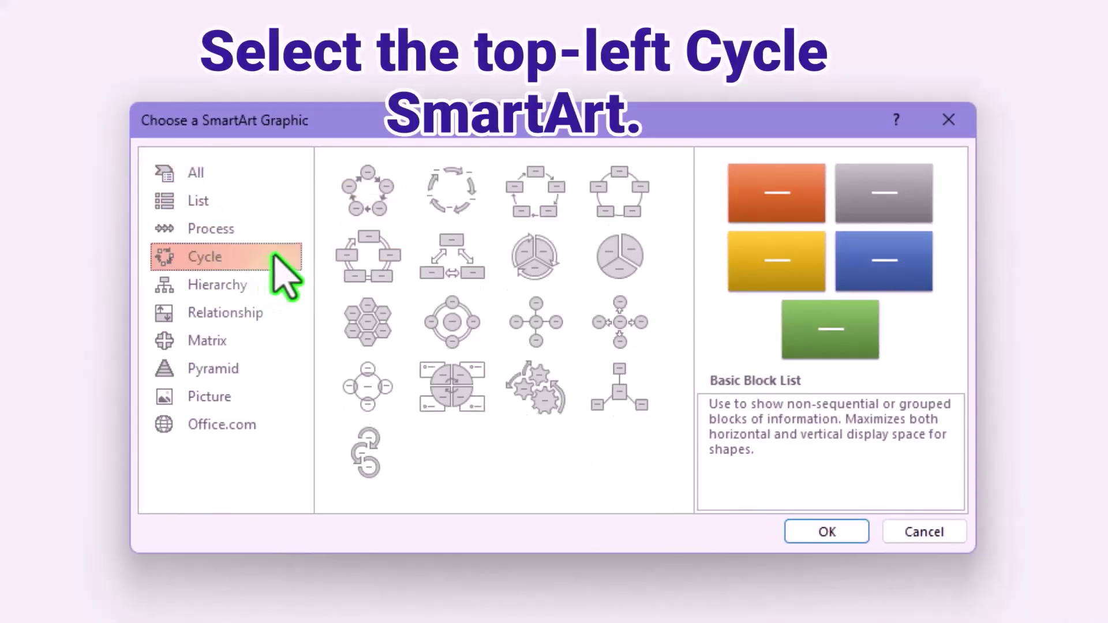
pyautogui.click(361, 193)
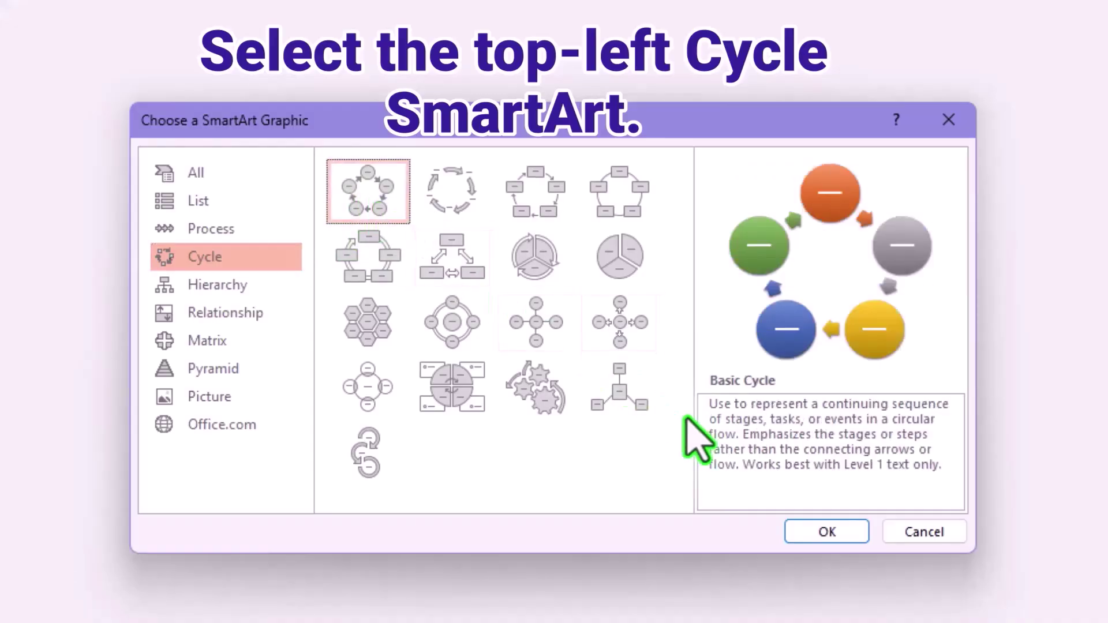
pyautogui.click(808, 533)
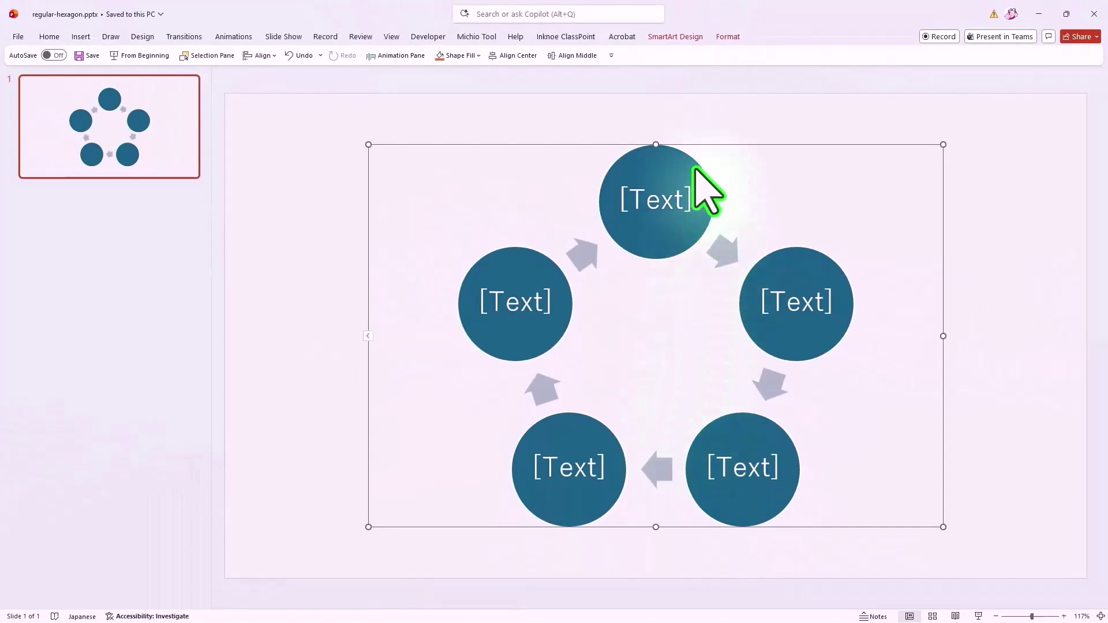
pyautogui.click(672, 36)
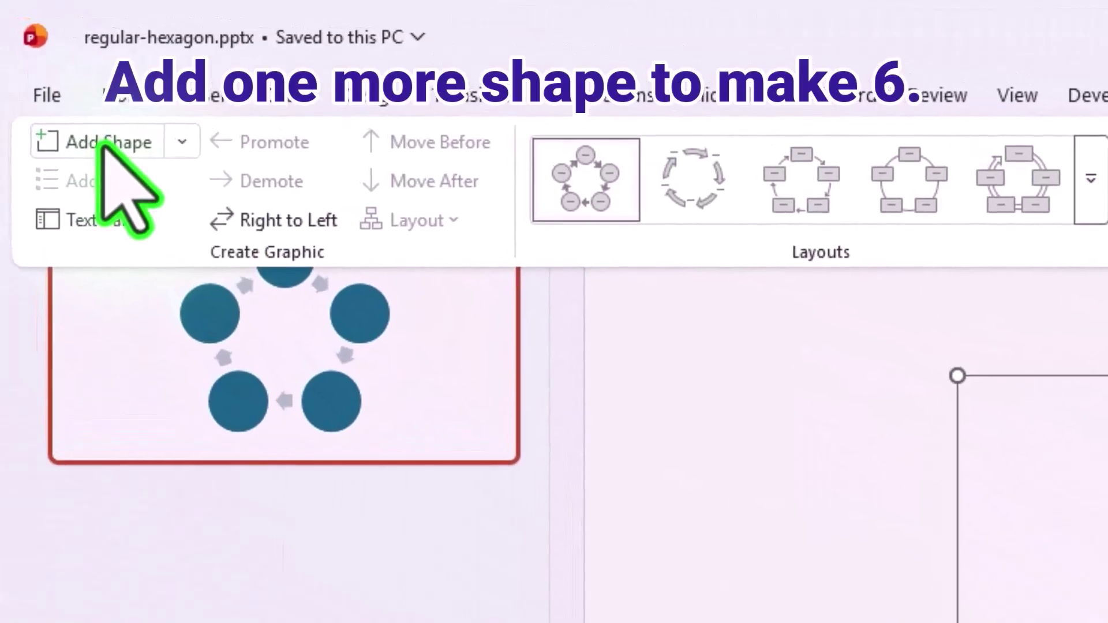
pyautogui.click(105, 143)
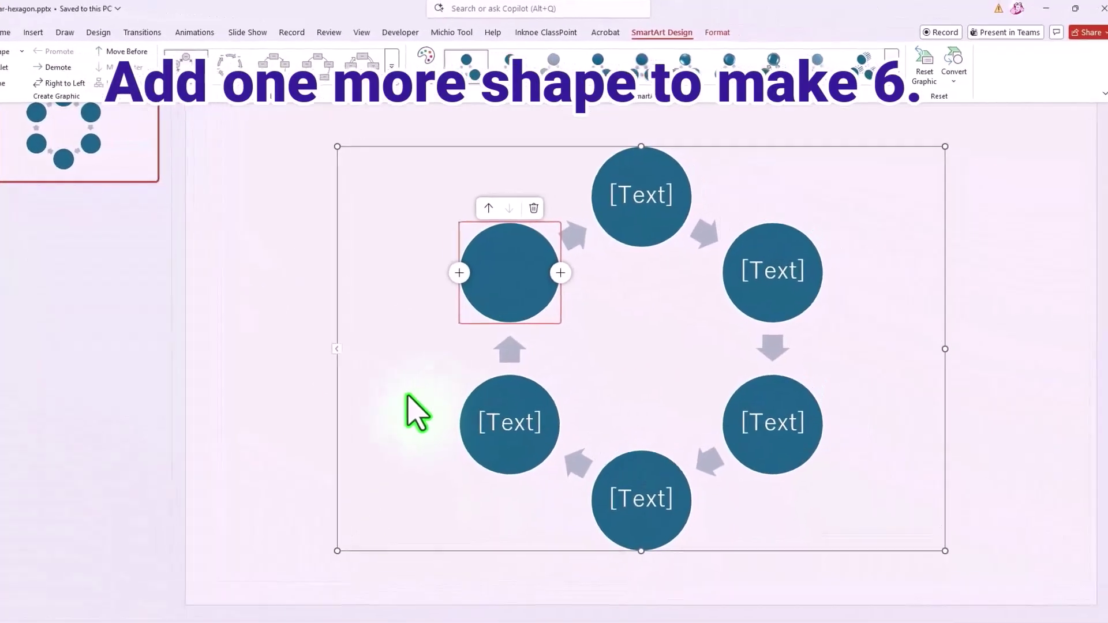
# Change all six arrows between the circles of the cycle graphic to rectangles.
pyautogui.click(436, 381)
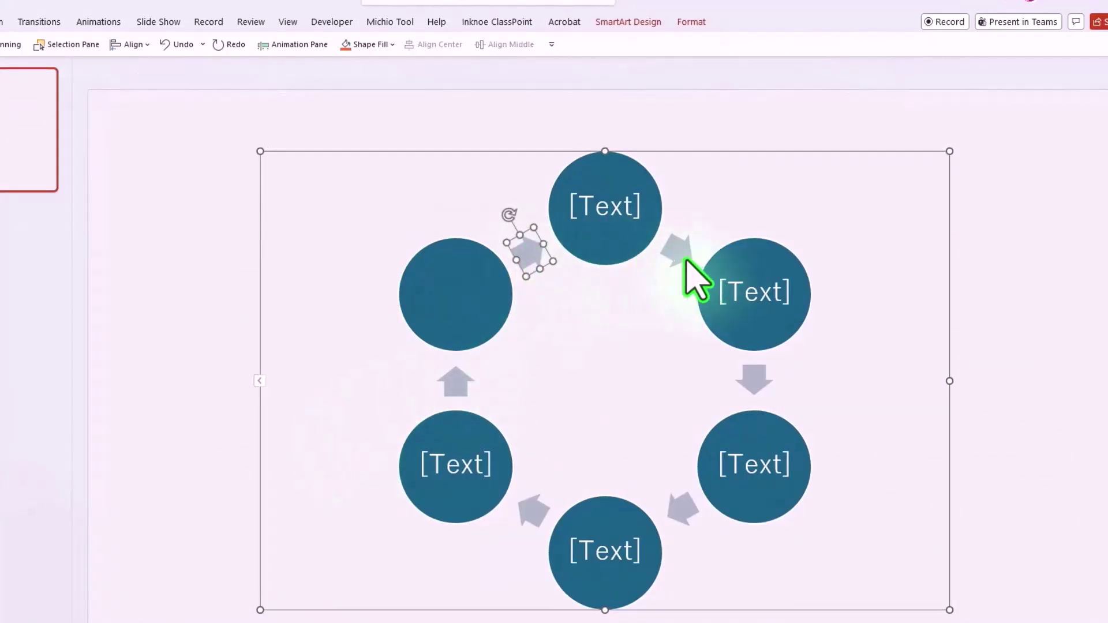
pyautogui.keyDown('shift'); pyautogui.click(755, 382); pyautogui.keyUp('shift')
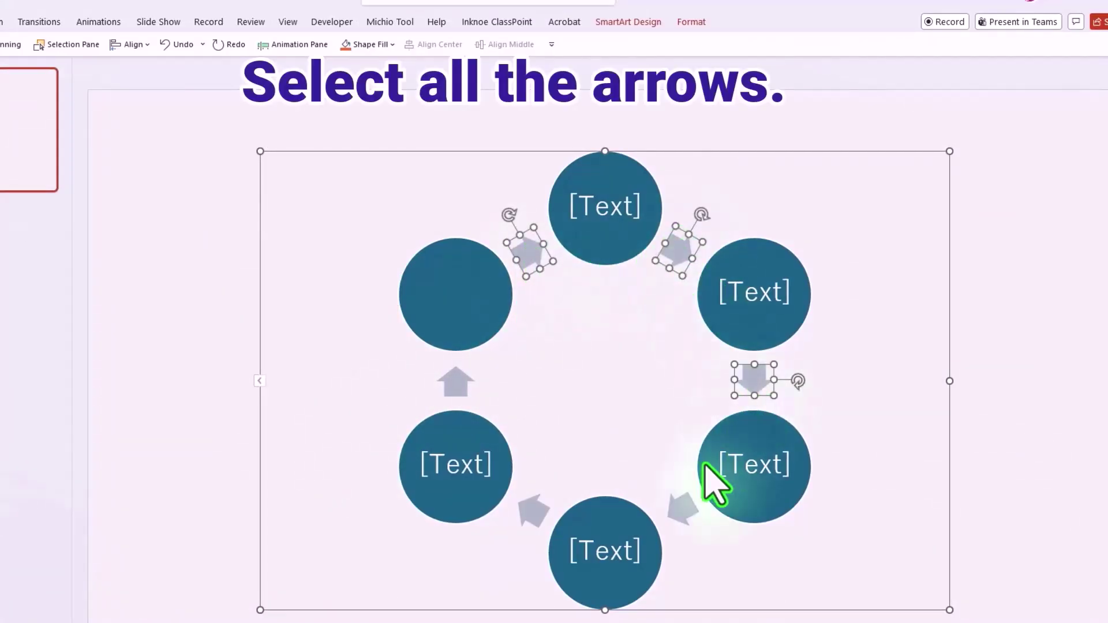
pyautogui.keyDown('shift'); pyautogui.click(682, 509); pyautogui.keyUp('shift')
pyautogui.keyDown('shift'); pyautogui.click(534, 513); pyautogui.keyUp('shift')
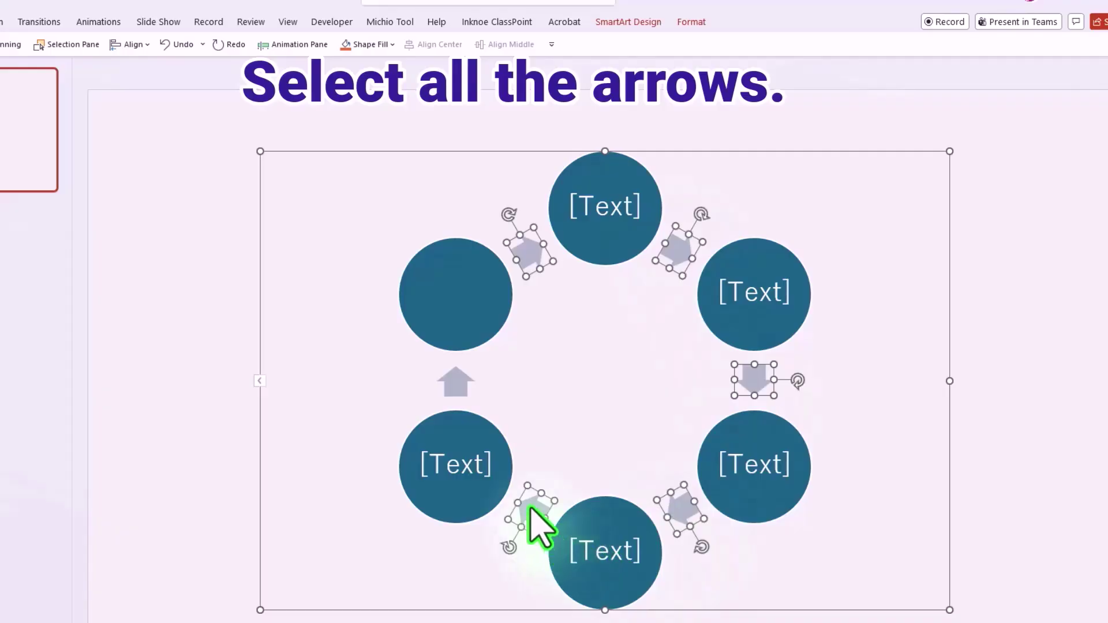
pyautogui.keyDown('shift'); pyautogui.click(459, 385); pyautogui.keyUp('shift')
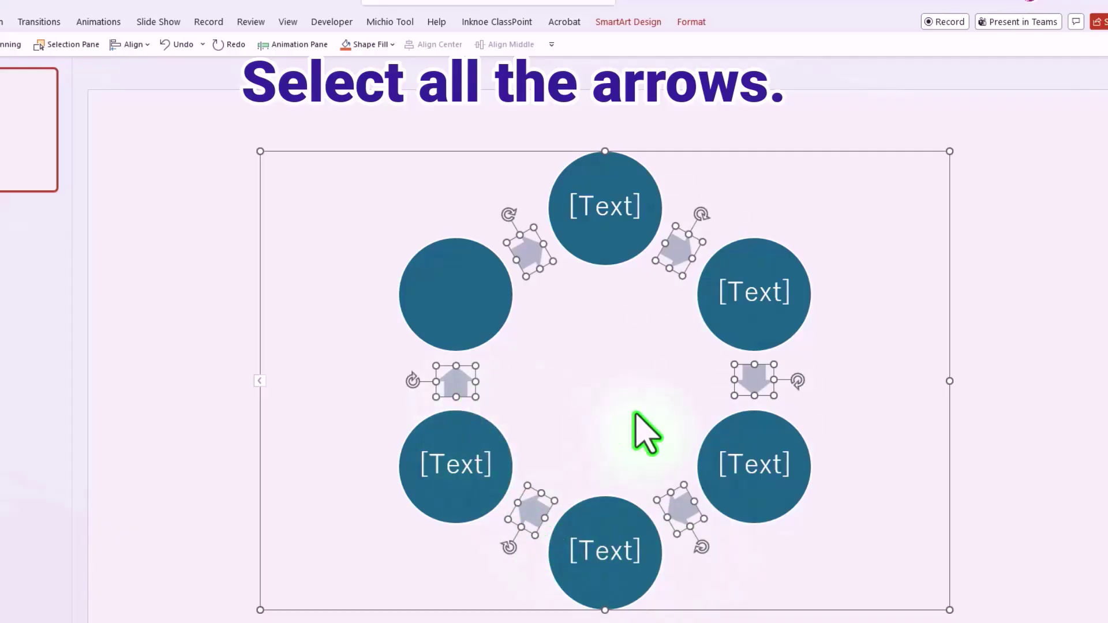
pyautogui.click(691, 23)
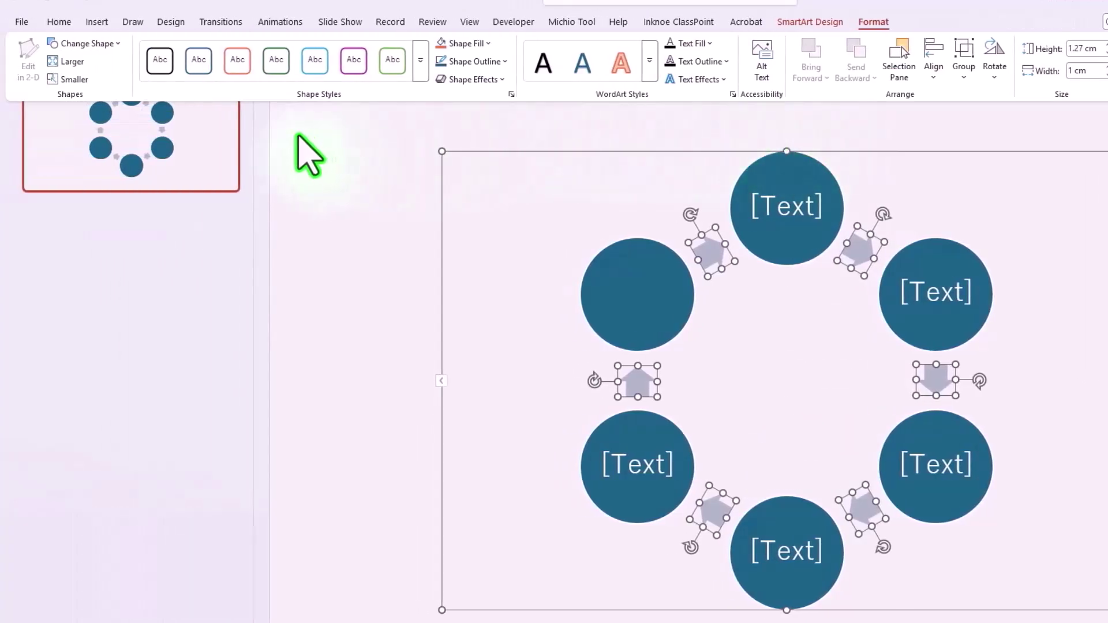
pyautogui.click(87, 43)
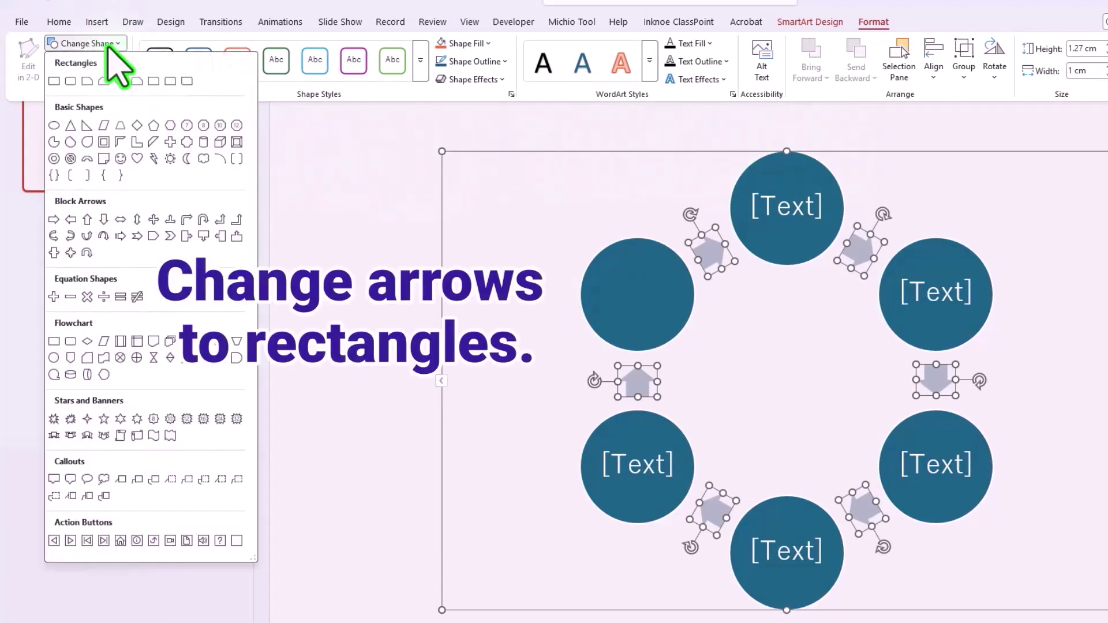
pyautogui.click(53, 81)
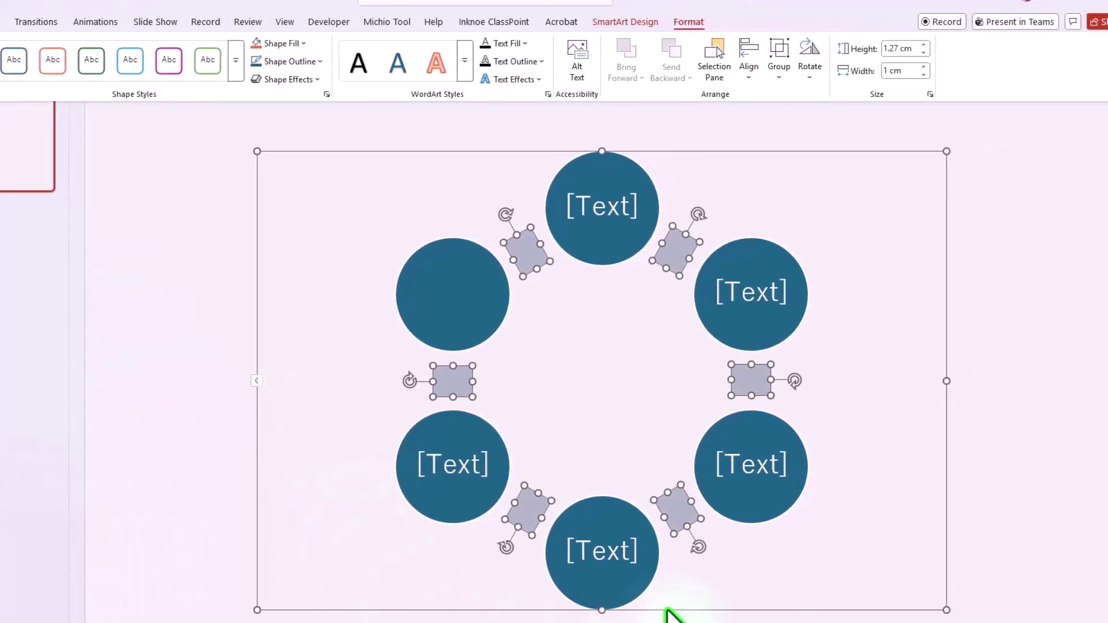
# Enlarge the six rectangles proportionally together until they overlap and enclose a hexagonal gap in the centre.
pyautogui.click(672, 534)
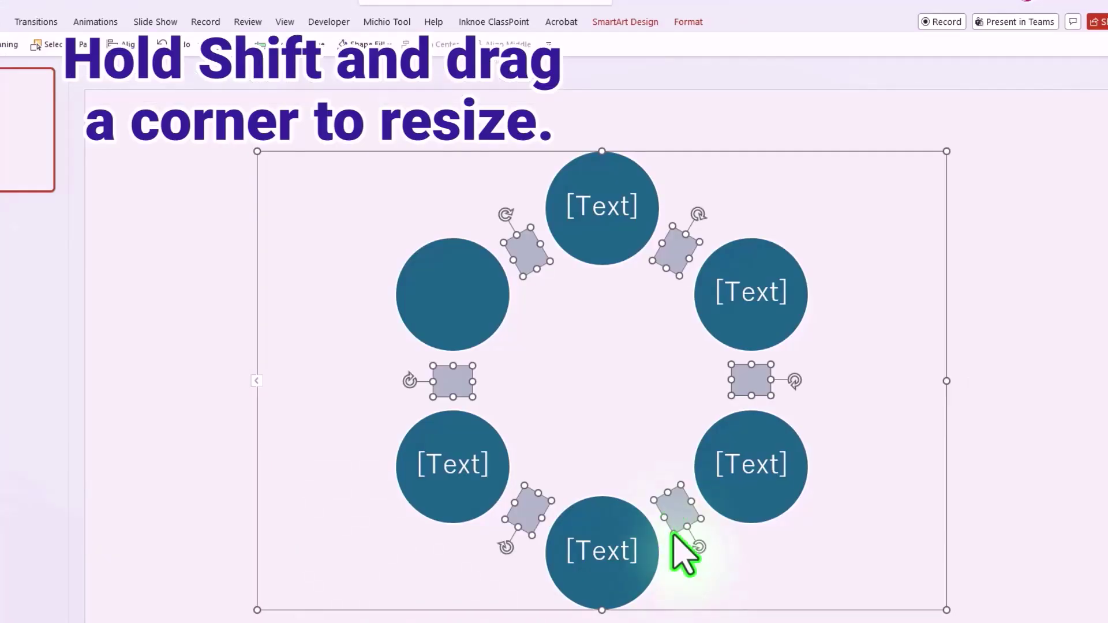
pyautogui.moveTo(673, 531); pyautogui.dragTo(681, 588)
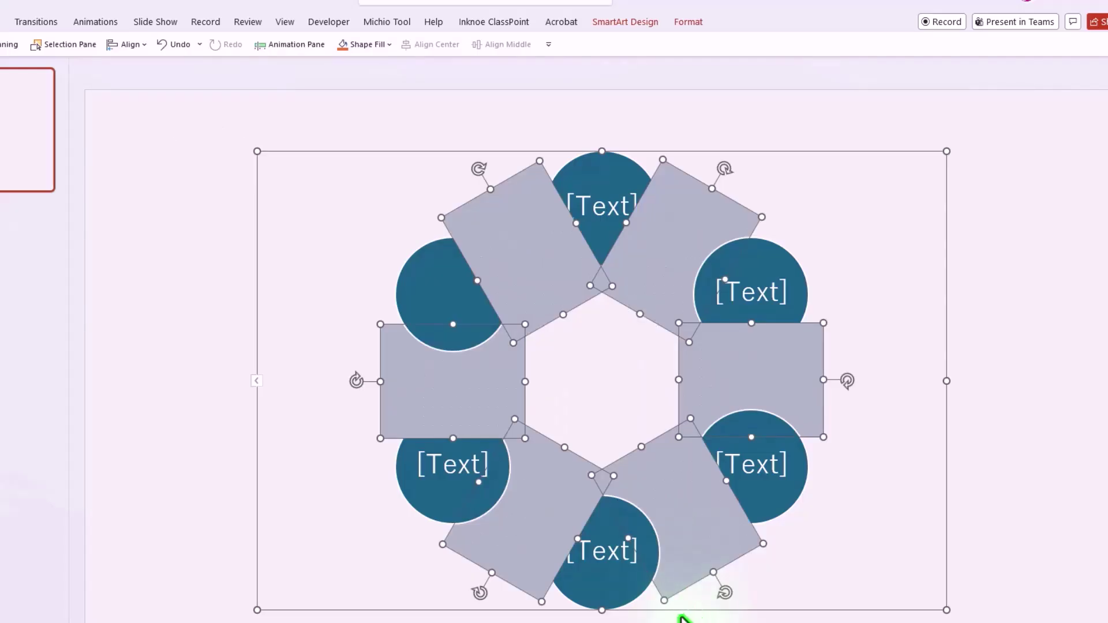
pyautogui.press('Escape')
pyautogui.click(526, 275)
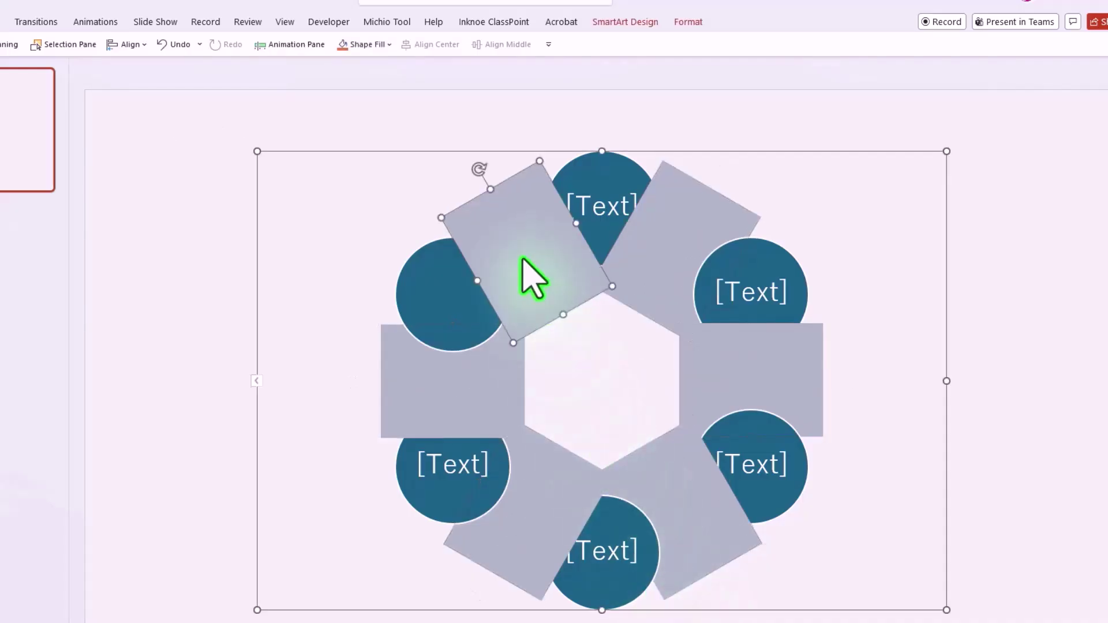
# Ungroup the SmartArt graphic once and rotate the resulting group right by 90°.
pyautogui.rightClick(337, 170)
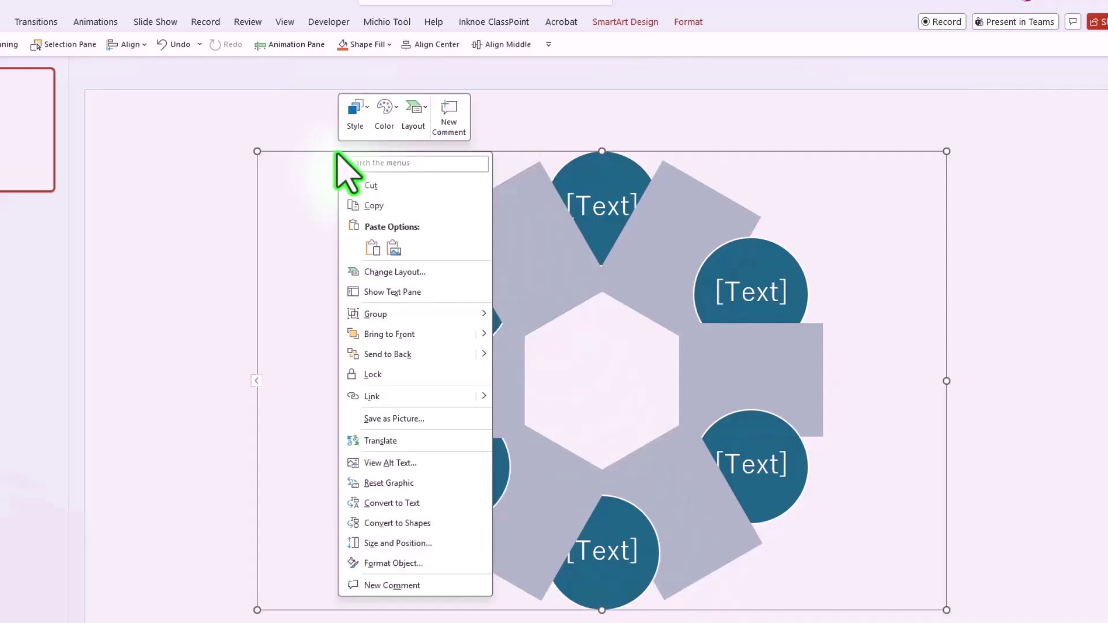
pyautogui.moveTo(427, 316)
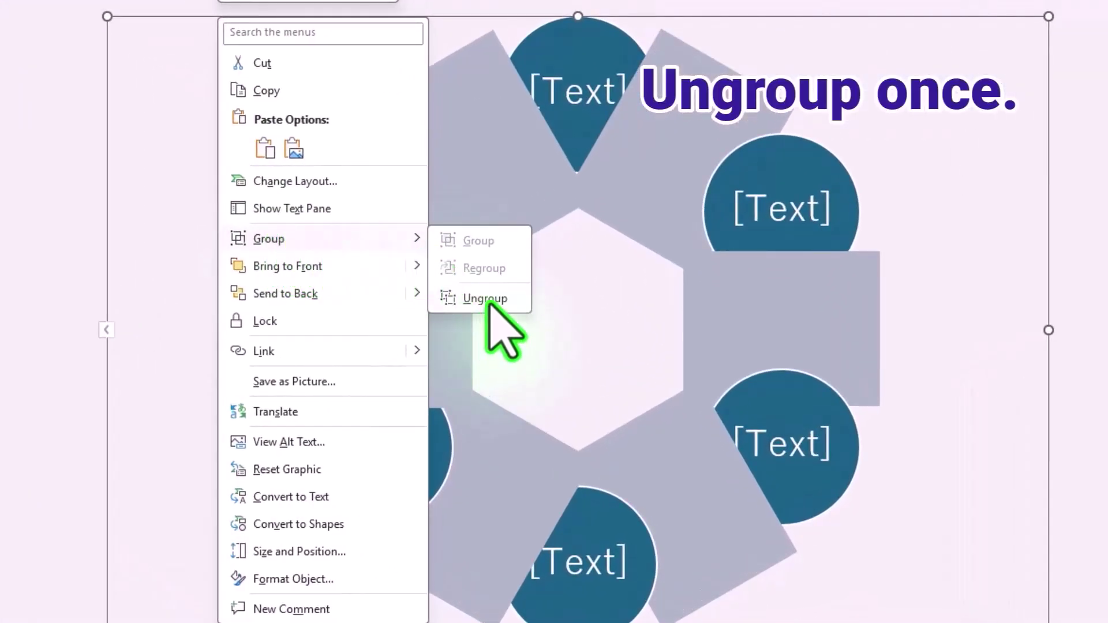
pyautogui.click(487, 300)
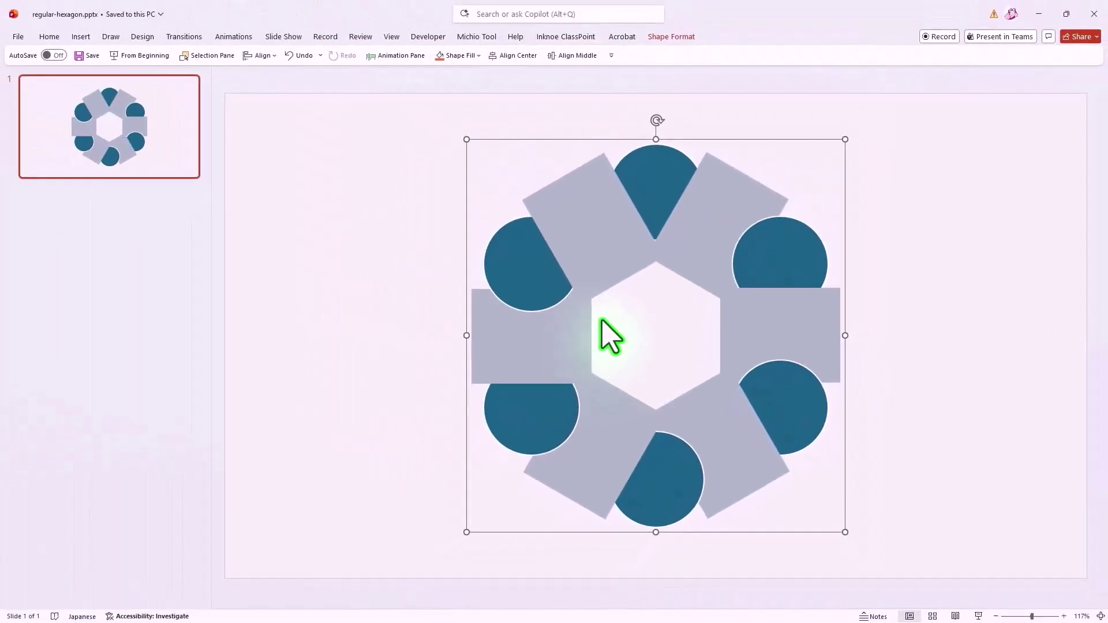
pyautogui.click(671, 36)
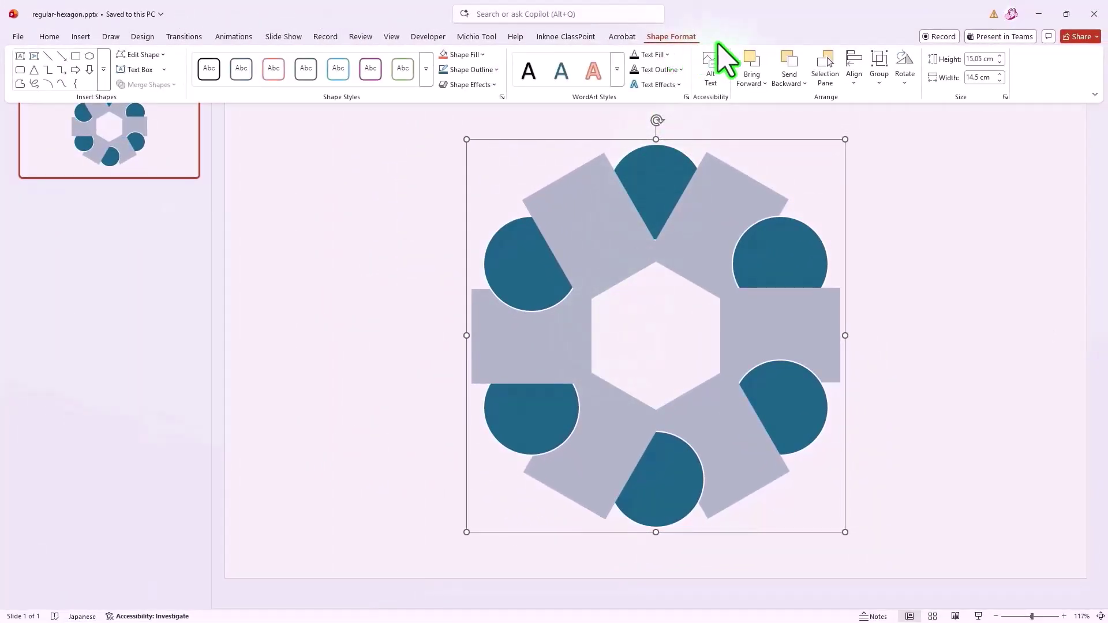
pyautogui.click(904, 68)
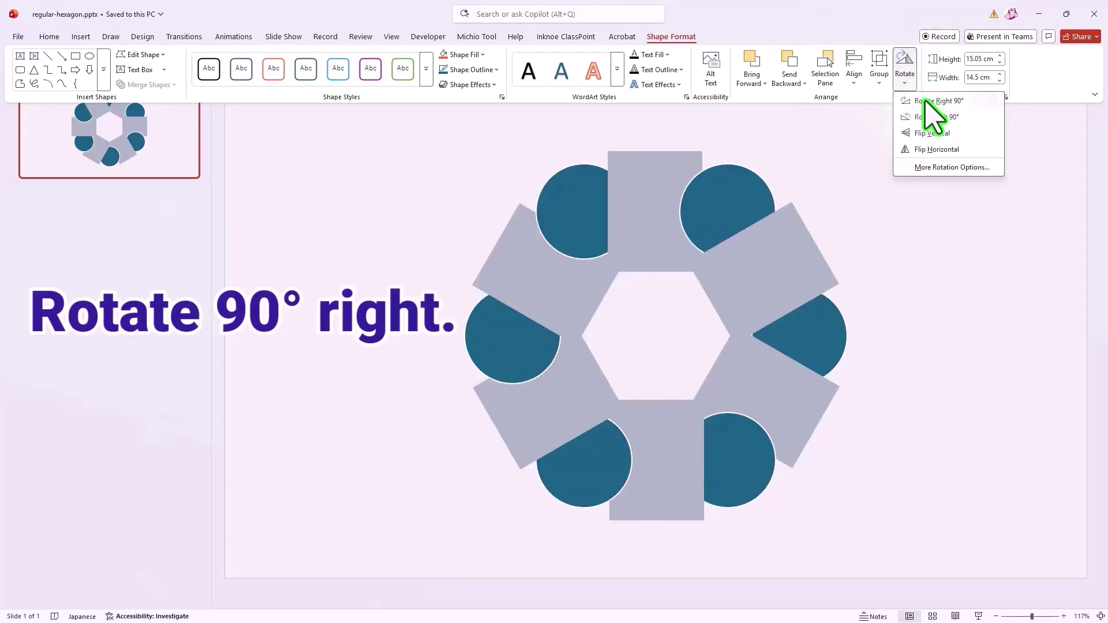
pyautogui.click(926, 101)
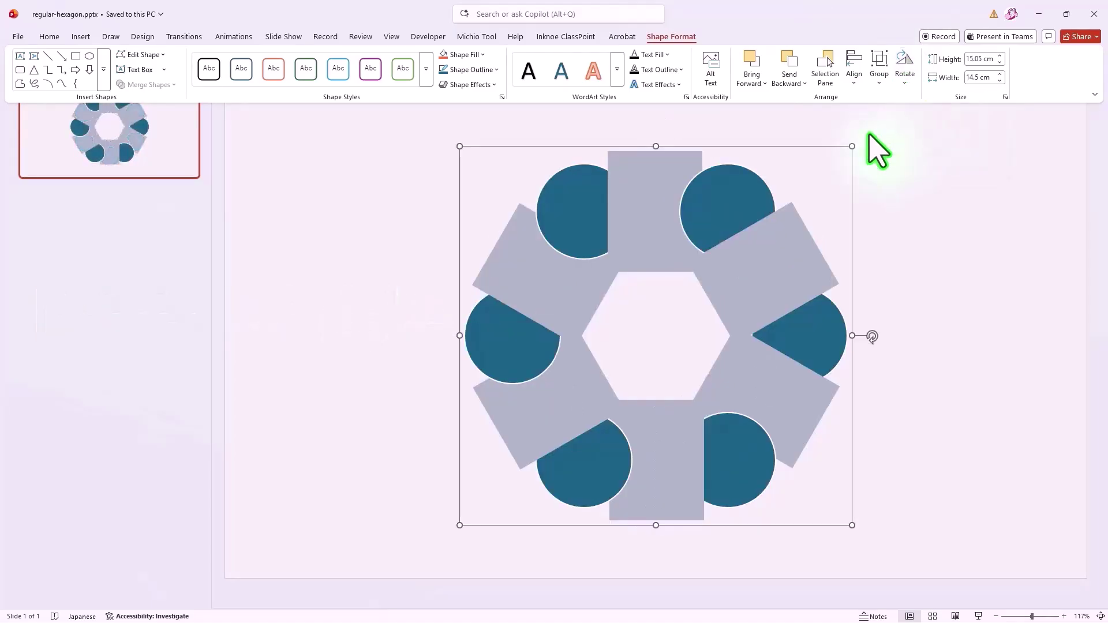
pyautogui.hotkey('ctrl', 'F1')
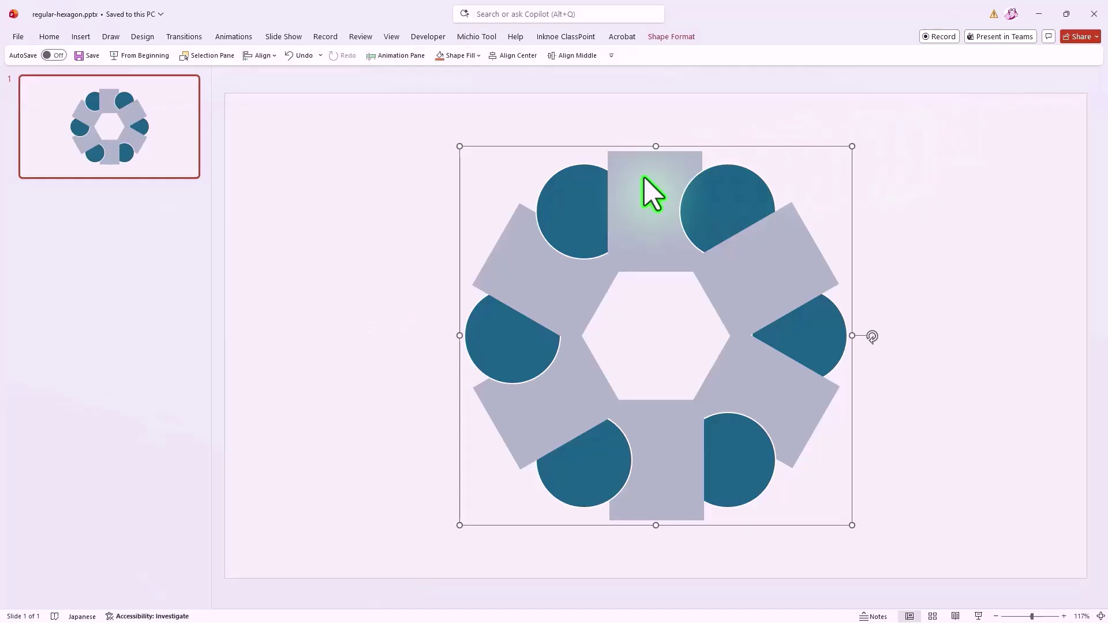
# Bring the uppermost rectangle of the group to the front.
pyautogui.click(653, 195)
pyautogui.rightClick(653, 194)
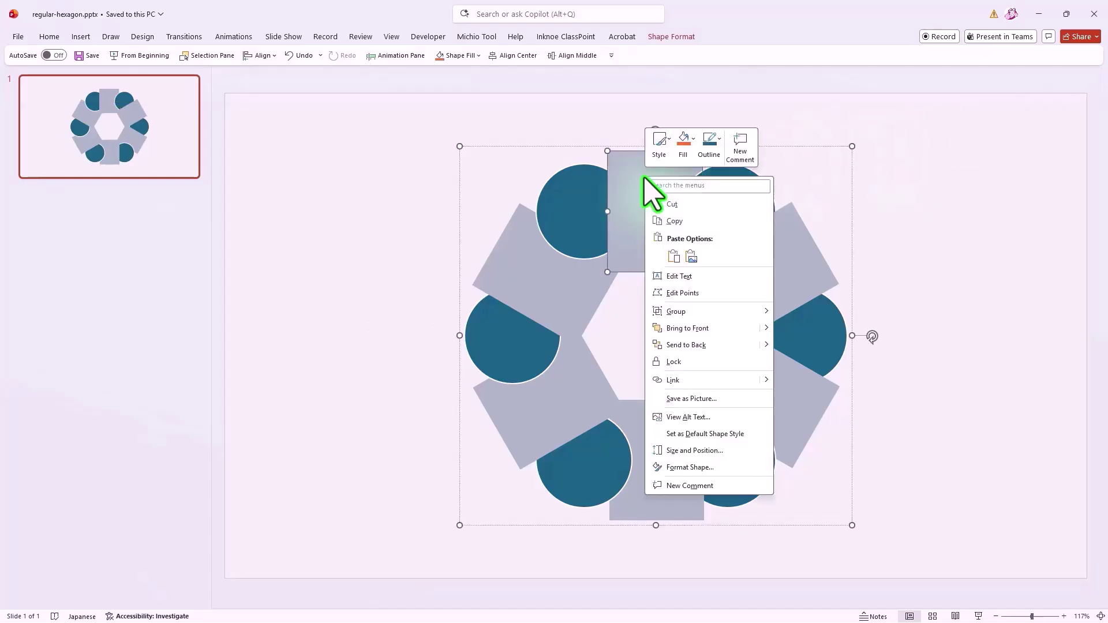
pyautogui.click(692, 328)
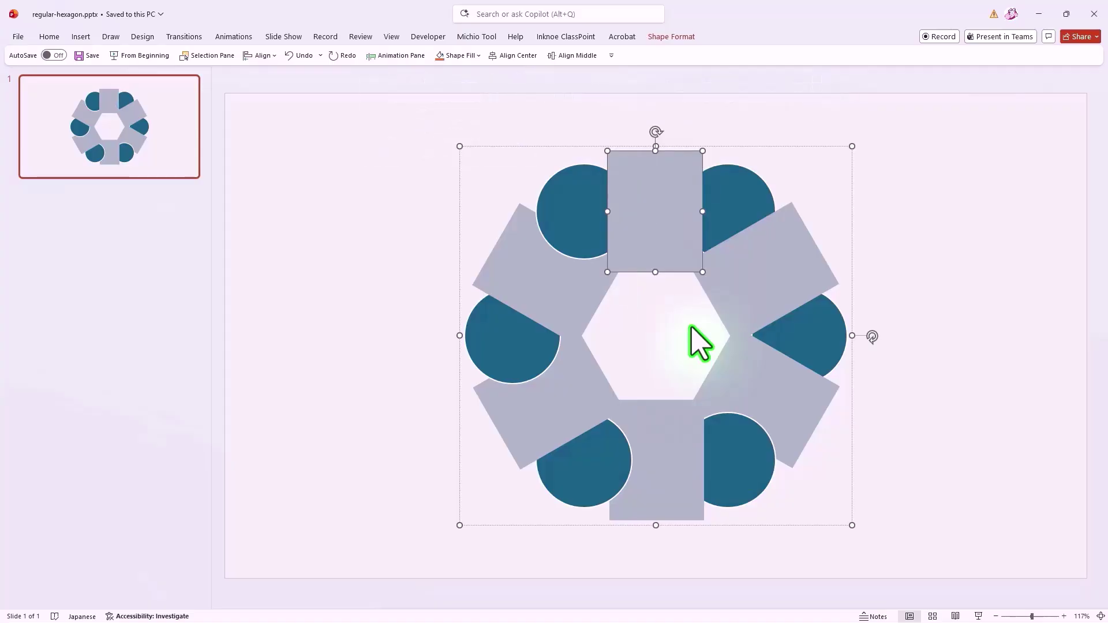
# Ungroup the rotated group again into individual circles and rectangles, and clear the selection.
pyautogui.rightClick(488, 149)
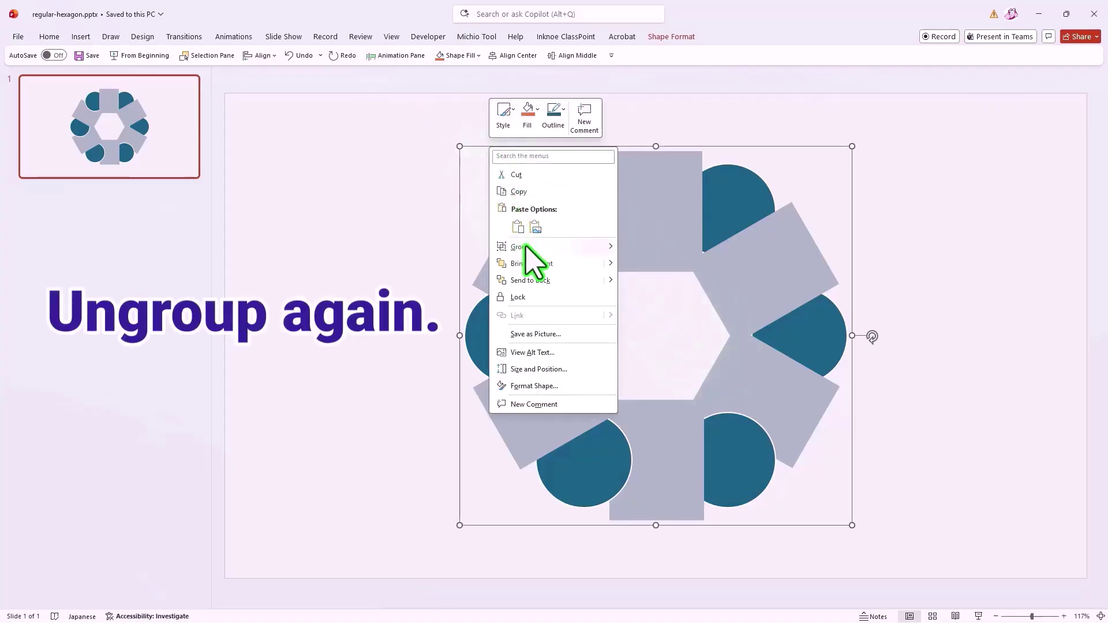
pyautogui.moveTo(526, 246)
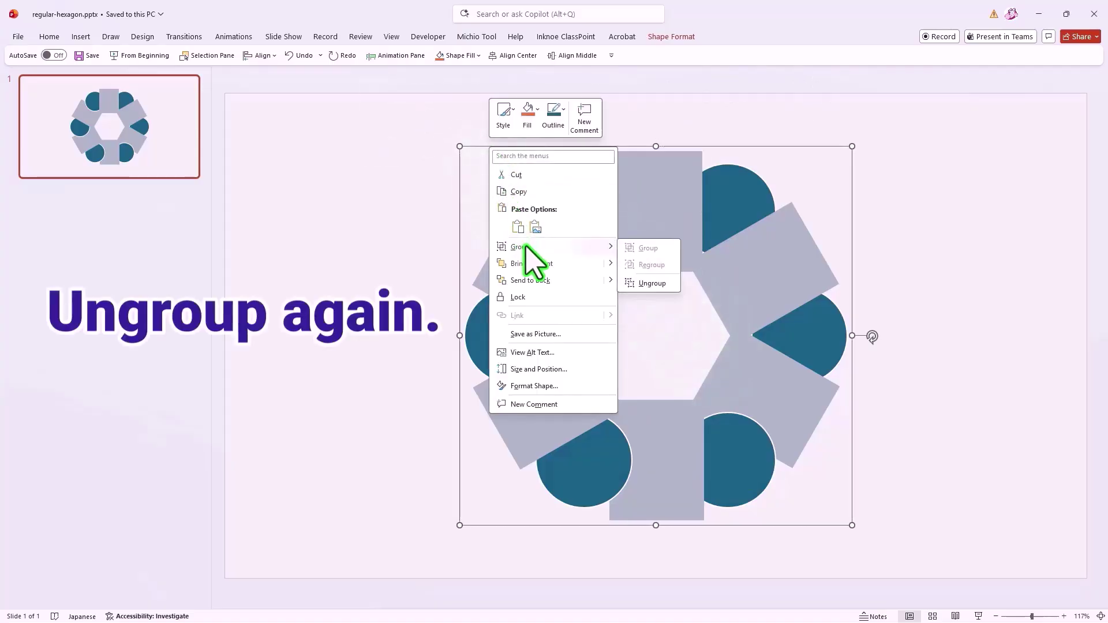
pyautogui.click(653, 283)
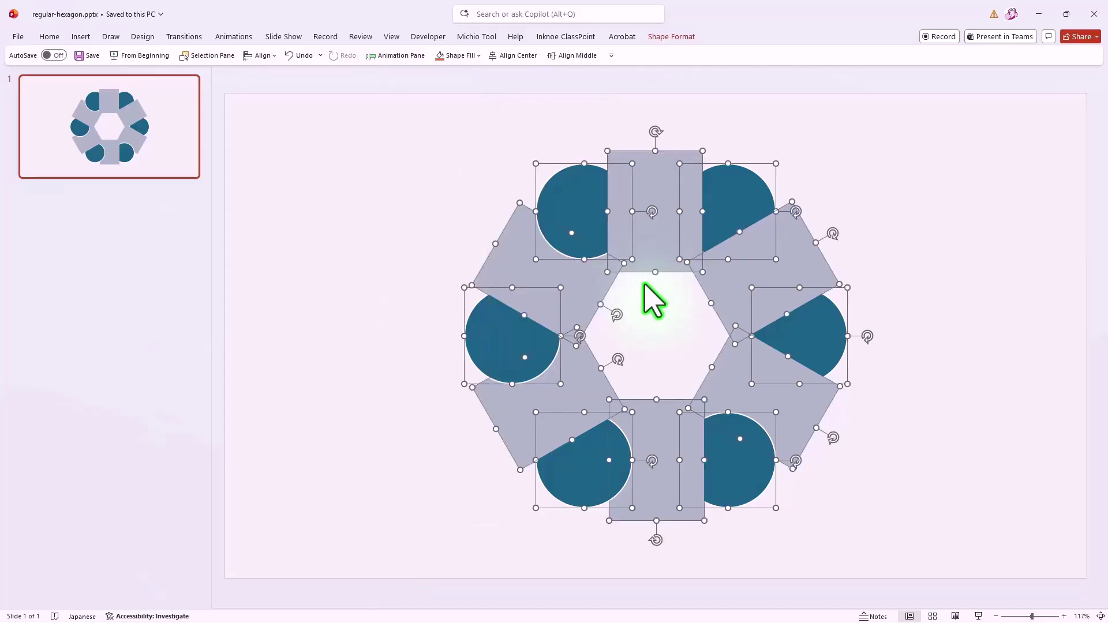
pyautogui.click(645, 285)
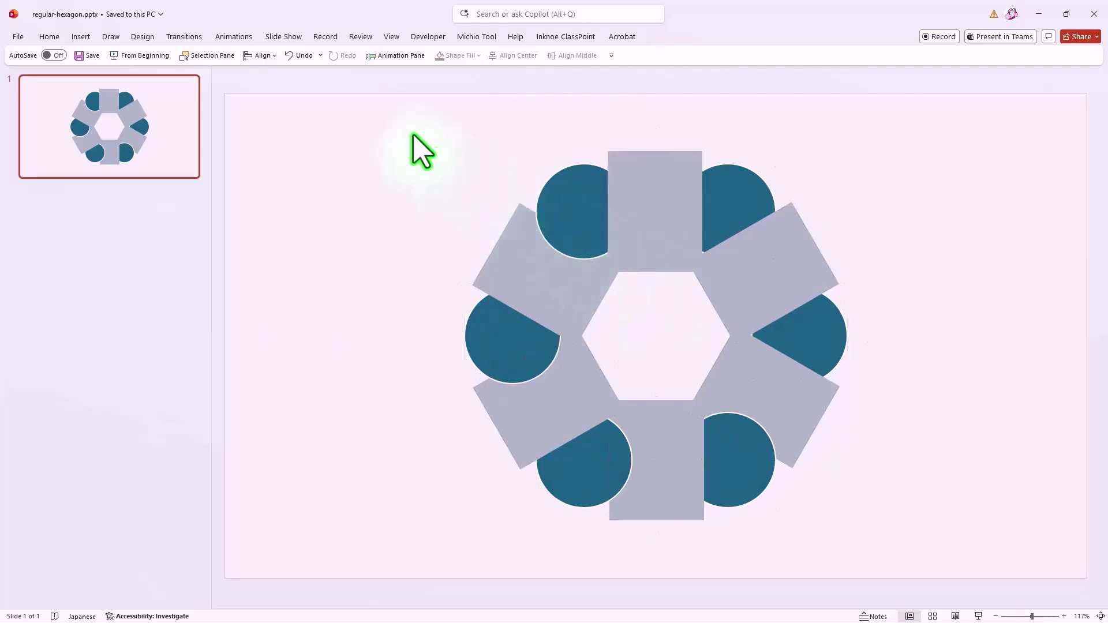
# Select all the circles and rectangles on the slide and split them with the Fragment merge operation.
pyautogui.hotkey('ctrl', 'a')
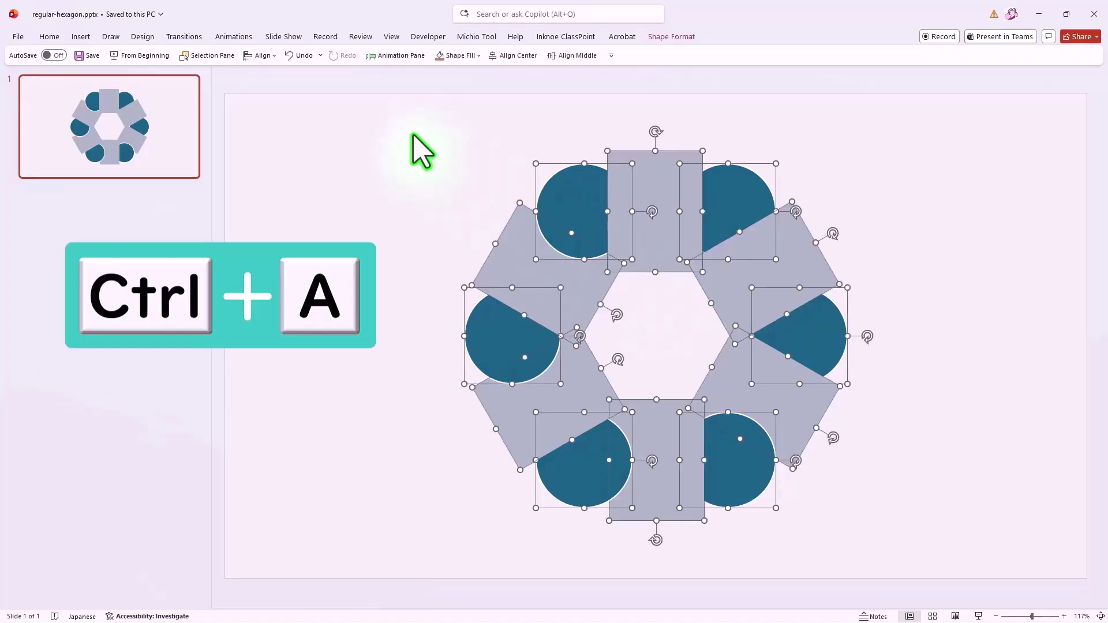
pyautogui.click(671, 36)
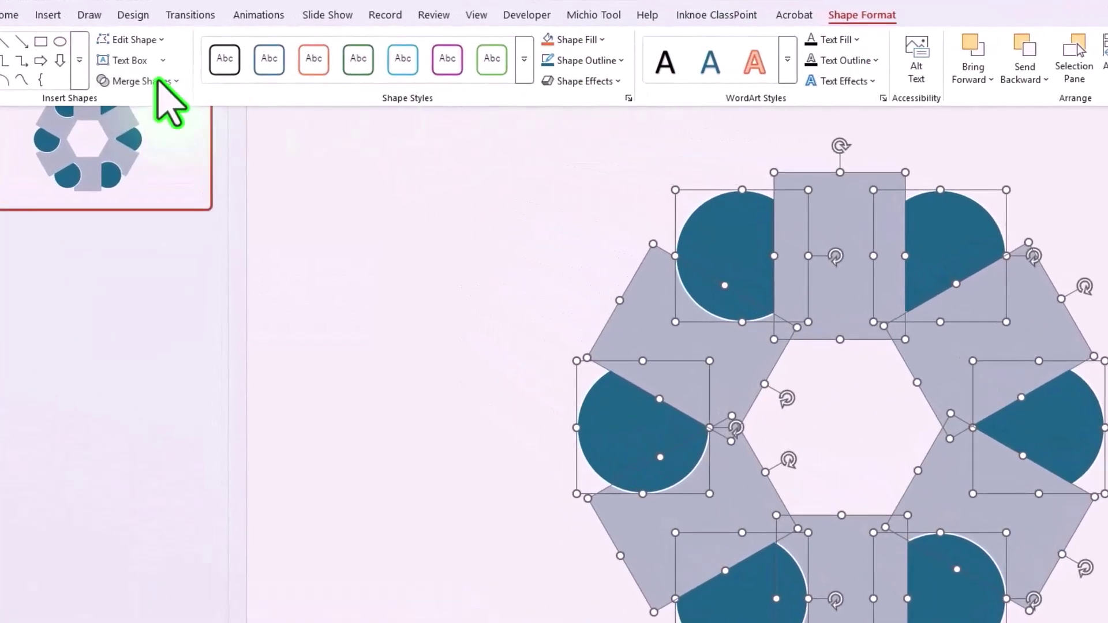
pyautogui.click(161, 84)
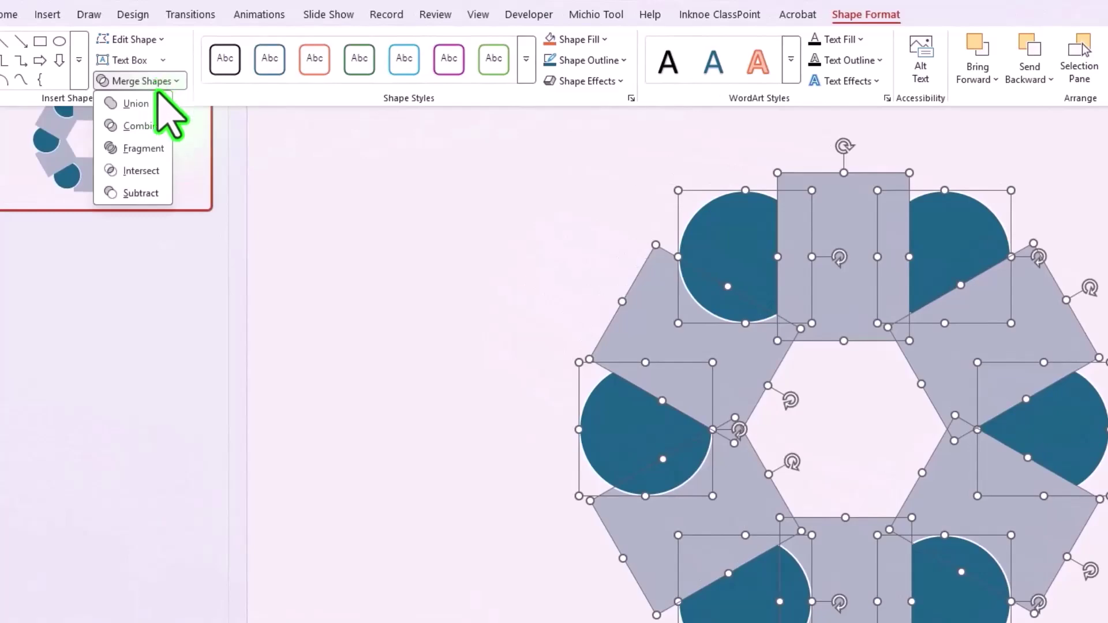
pyautogui.click(155, 149)
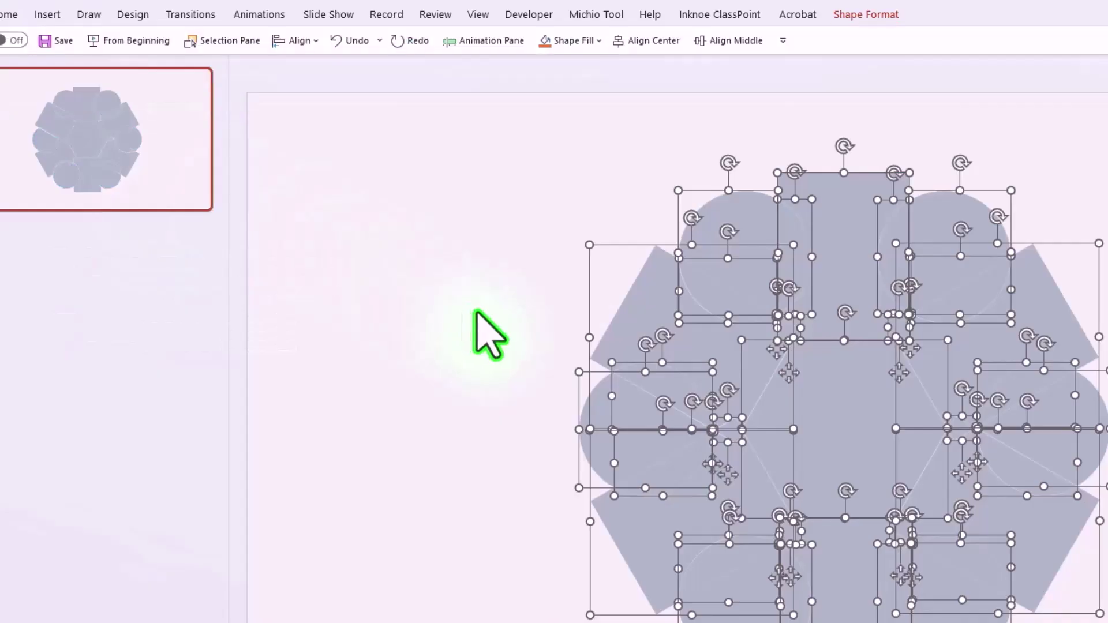
# Pull the central hexagon fragment out of the ring and place it in the empty area to the ring's left.
pyautogui.click(490, 335)
pyautogui.click(846, 475)
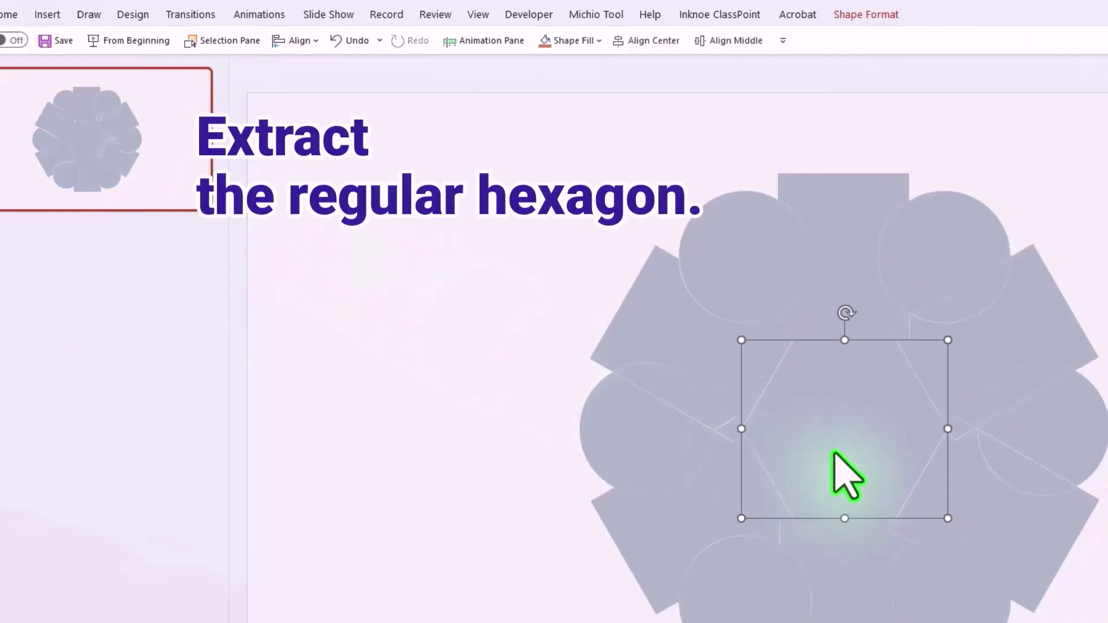
pyautogui.moveTo(860, 448); pyautogui.dragTo(458, 397)
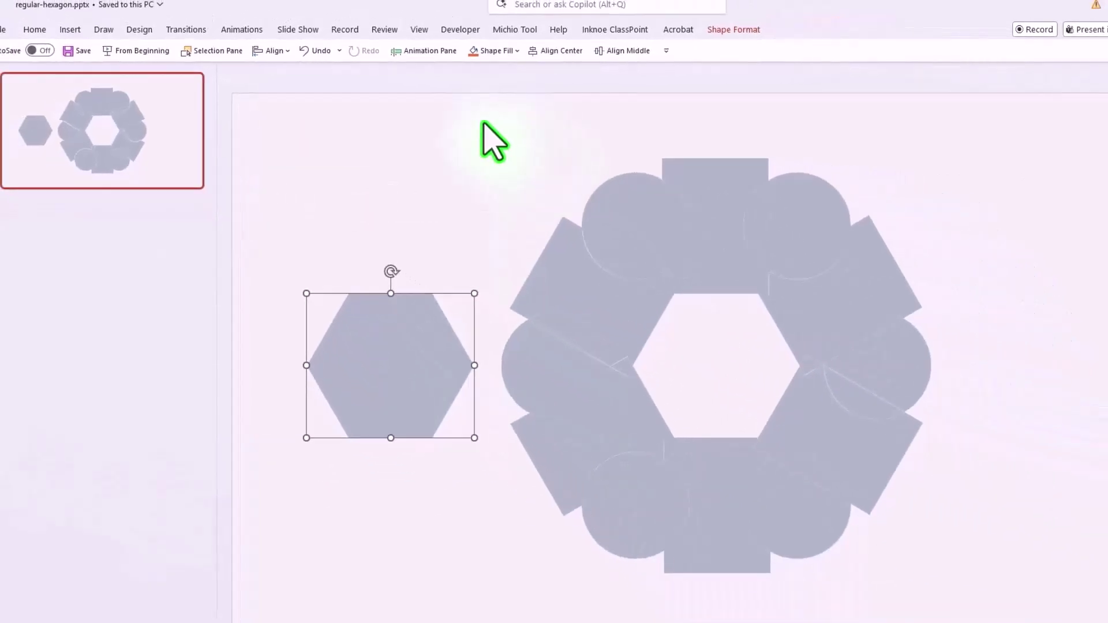
# Delete all the leftover ring fragments, keeping only the extracted hexagon.
pyautogui.moveTo(491, 104); pyautogui.dragTo(1001, 622)
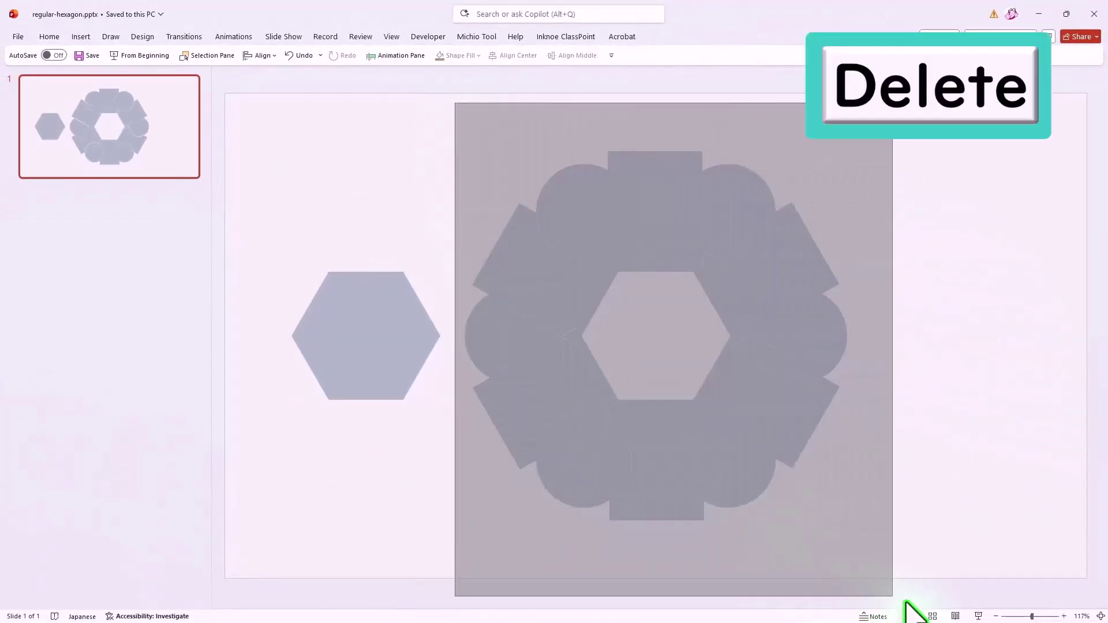
pyautogui.moveTo(906, 601); pyautogui.dragTo(896, 589)
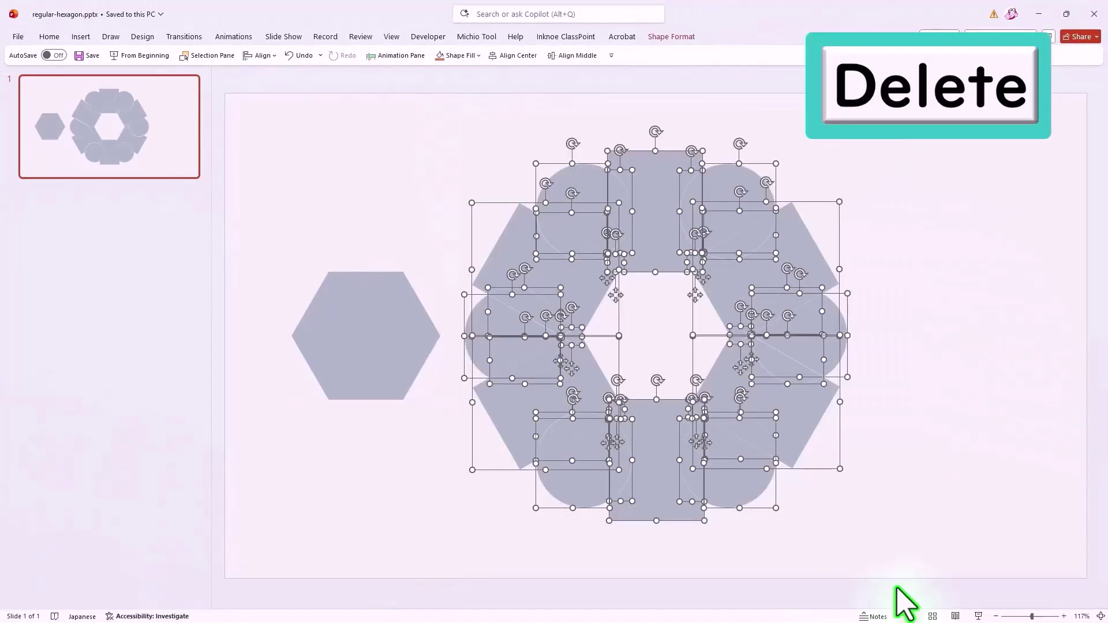
pyautogui.press('Delete')
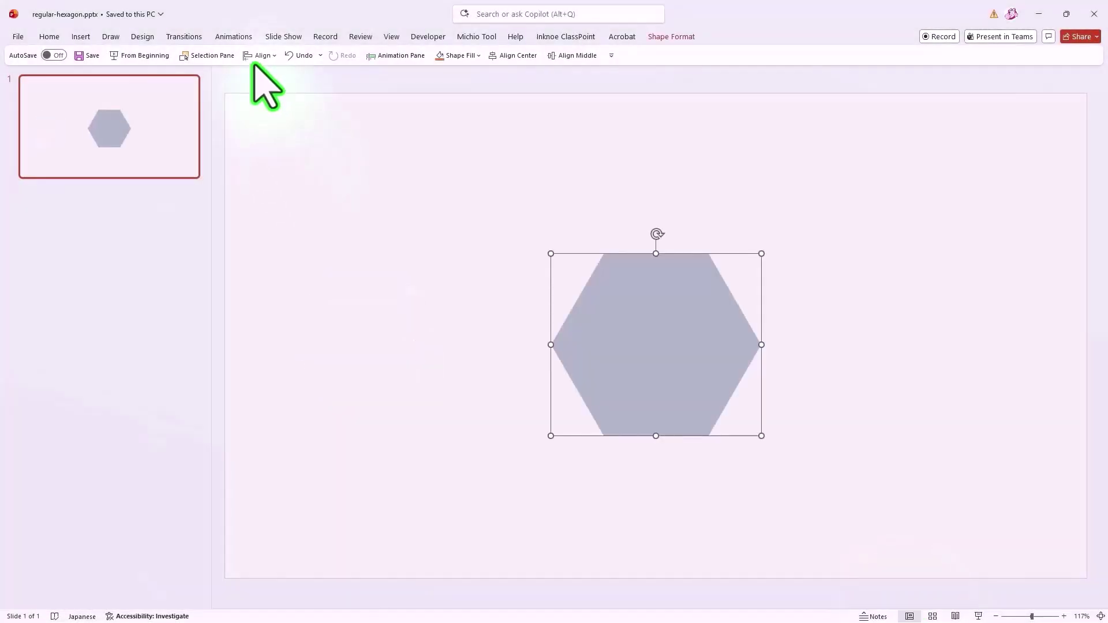
# Make the hidden Picture 8, Picture 6 and Picture 4 visible on the slide and clear the selection.
pyautogui.click(209, 56)
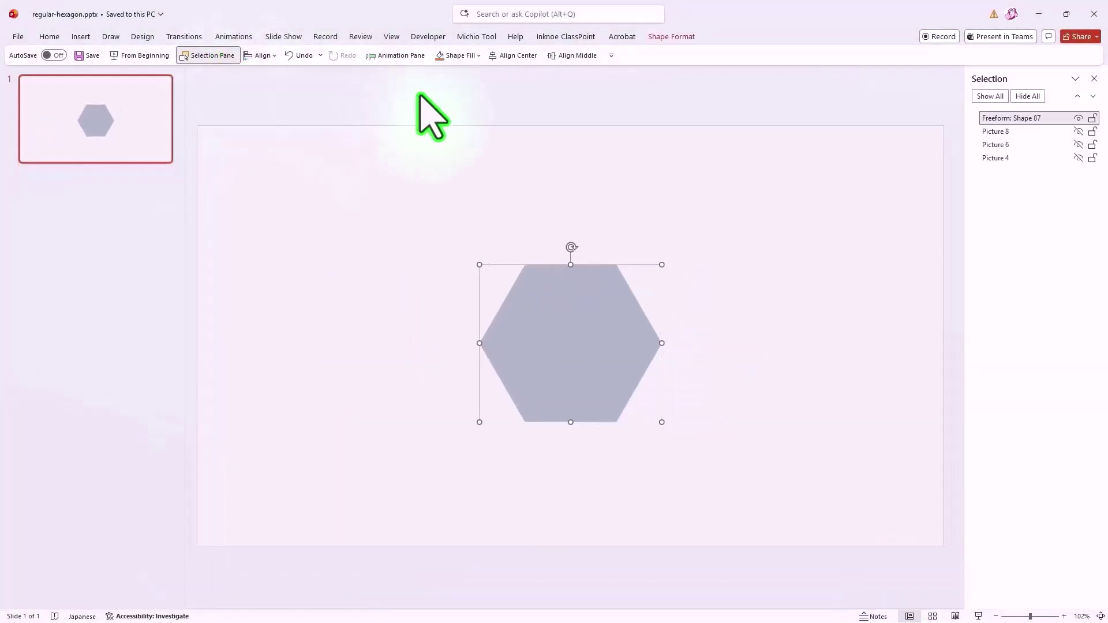
pyautogui.click(1077, 132)
pyautogui.click(1078, 145)
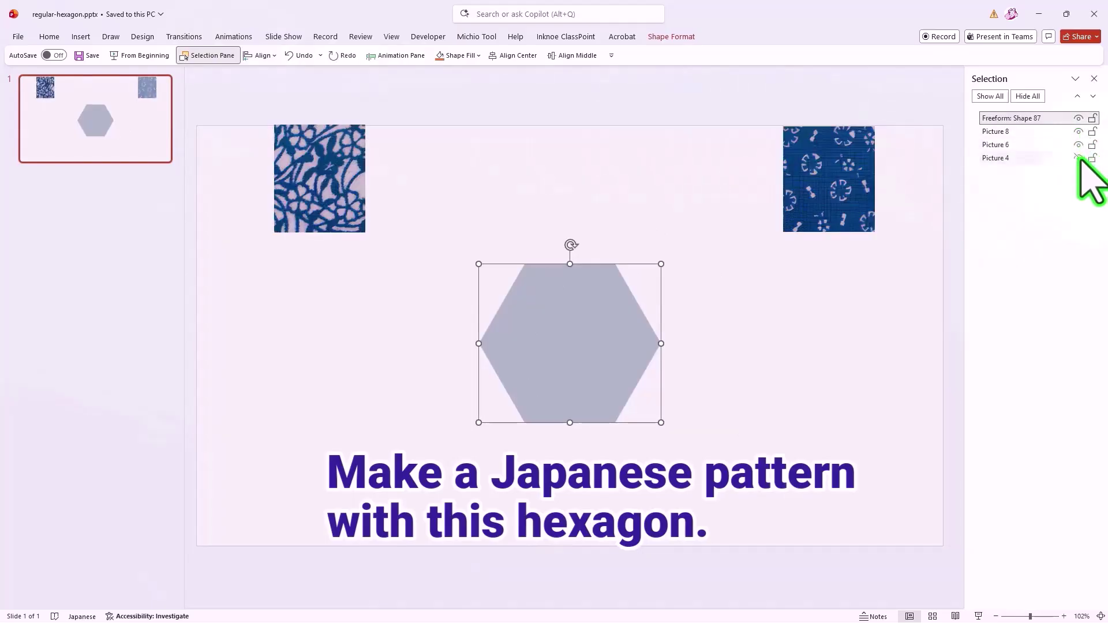
pyautogui.click(1078, 158)
pyautogui.click(838, 374)
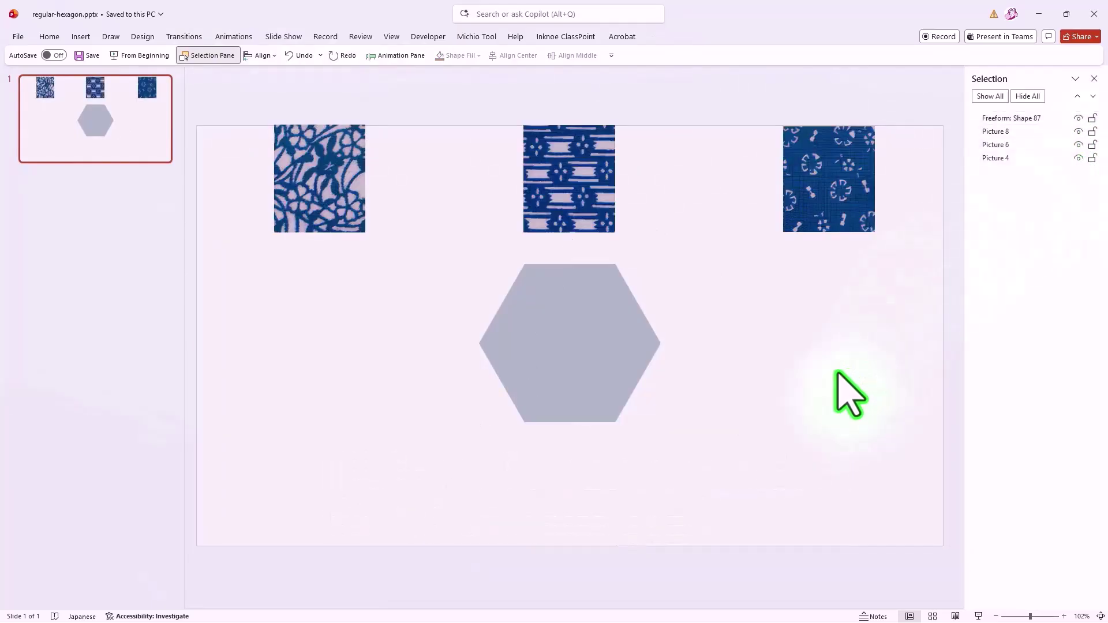
# Copy the hexagon twice so one sits level beneath each of the three pattern pictures, and close the object list.
pyautogui.click(567, 367)
pyautogui.keyDown('ctrl'); pyautogui.moveTo(585, 367); pyautogui.dragTo(819, 371); pyautogui.keyUp('ctrl')
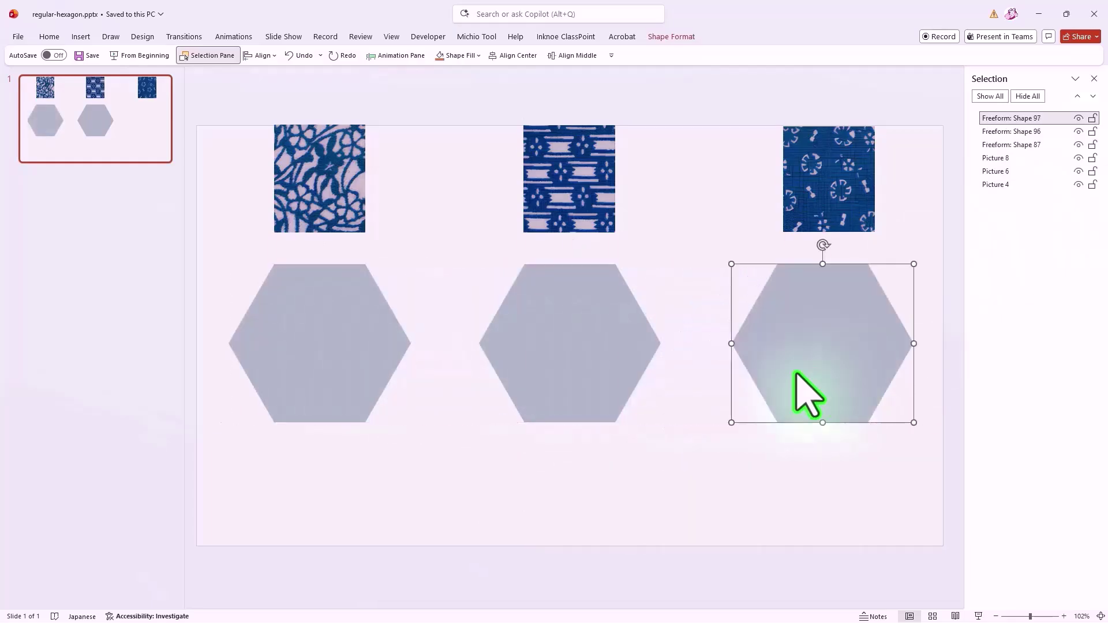
pyautogui.hotkey('alt', 'F10')
# Cut the floral pattern picture and use it from the clipboard as the picture fill of the leftmost hexagon.
pyautogui.click(386, 187)
pyautogui.hotkey('ctrl', 'x')
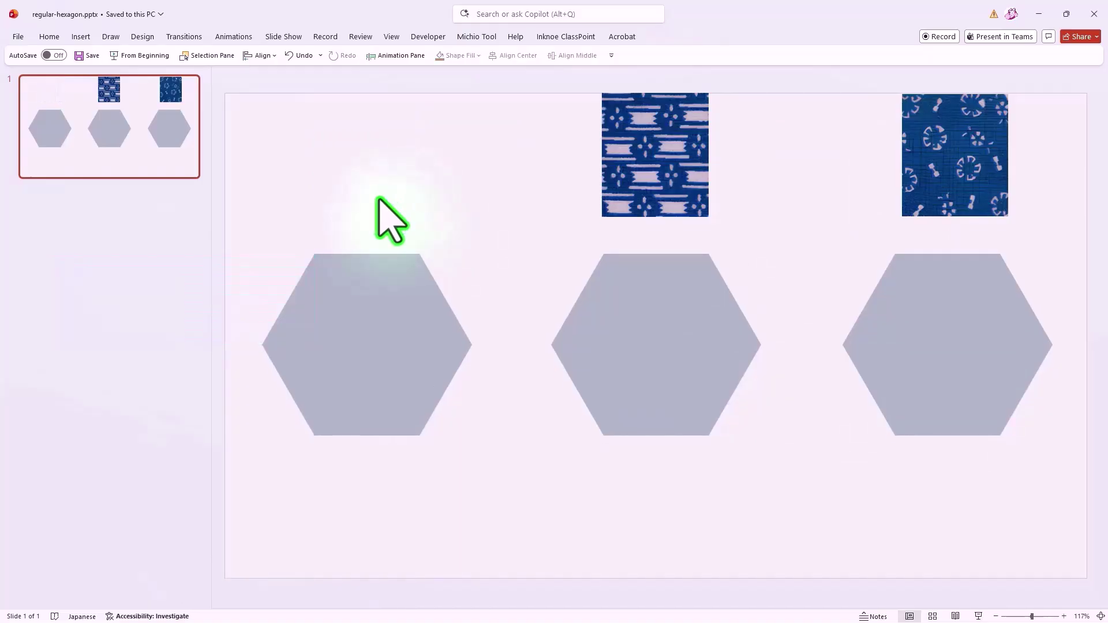
pyautogui.click(352, 316)
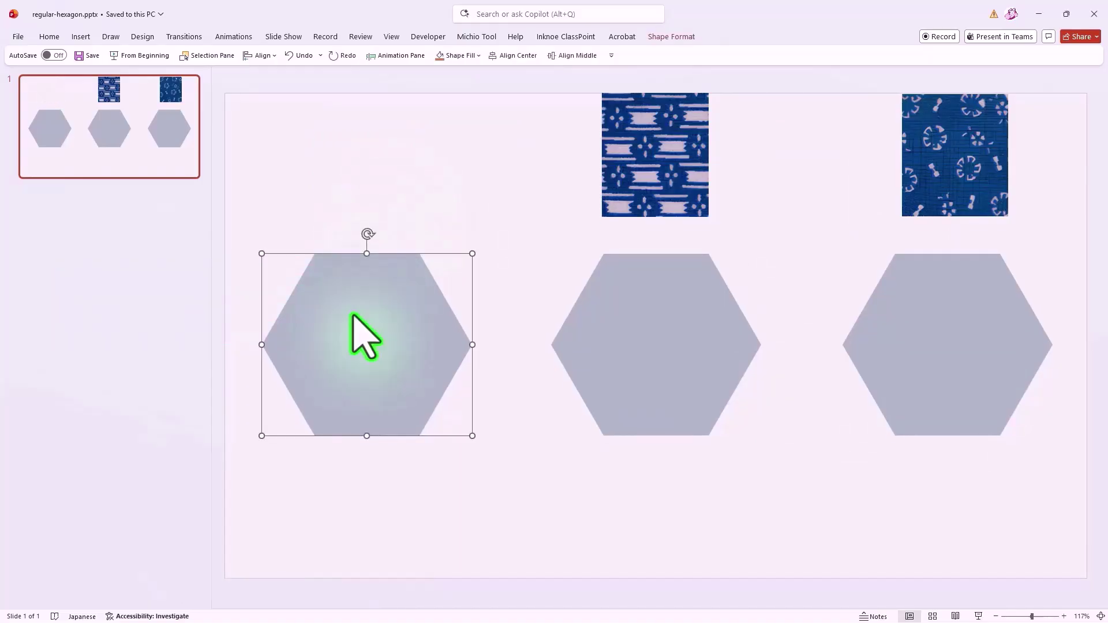
pyautogui.rightClick(354, 303)
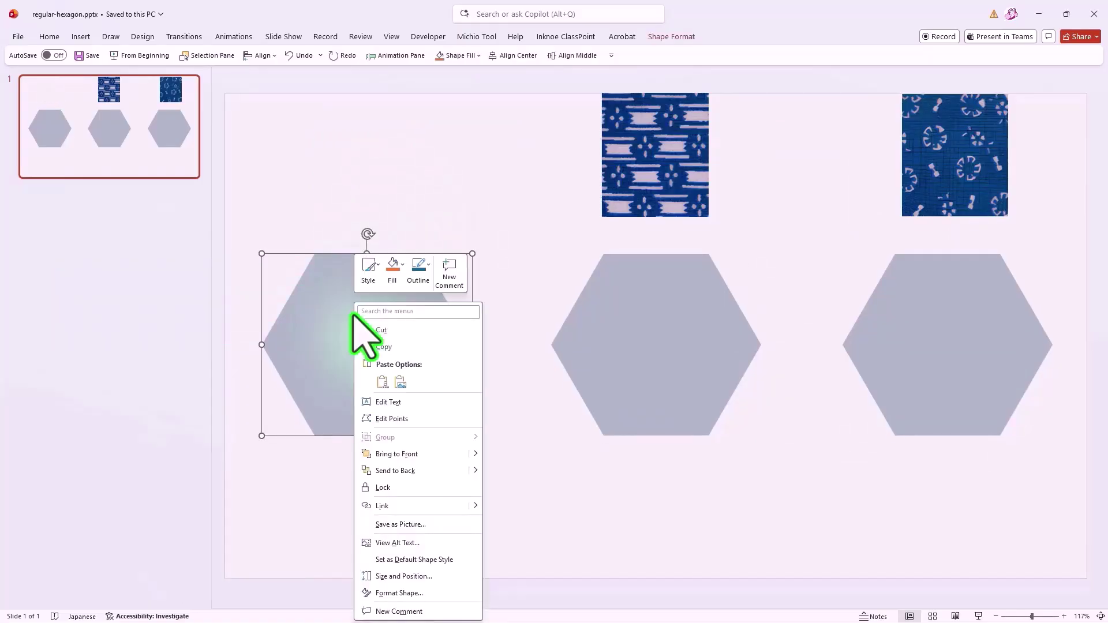
pyautogui.click(399, 593)
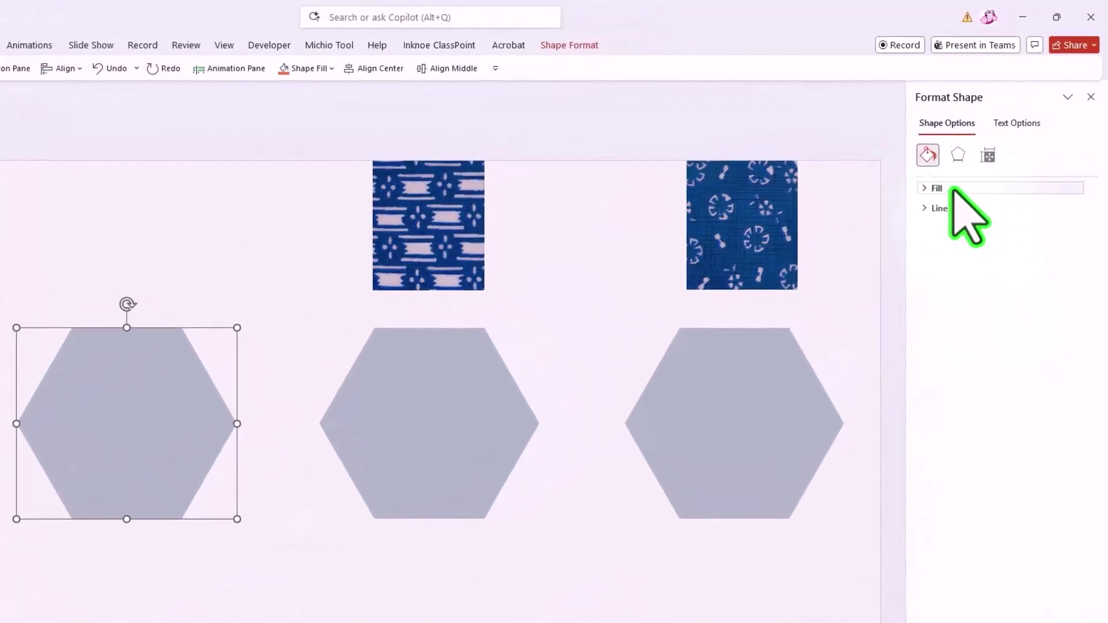
pyautogui.click(975, 160)
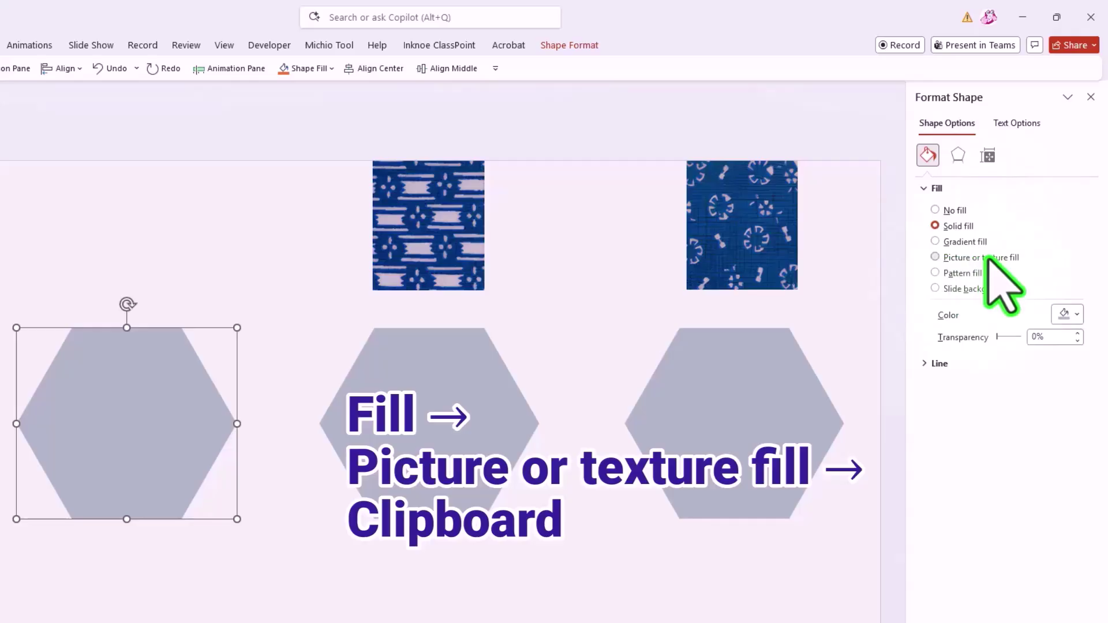
pyautogui.click(988, 258)
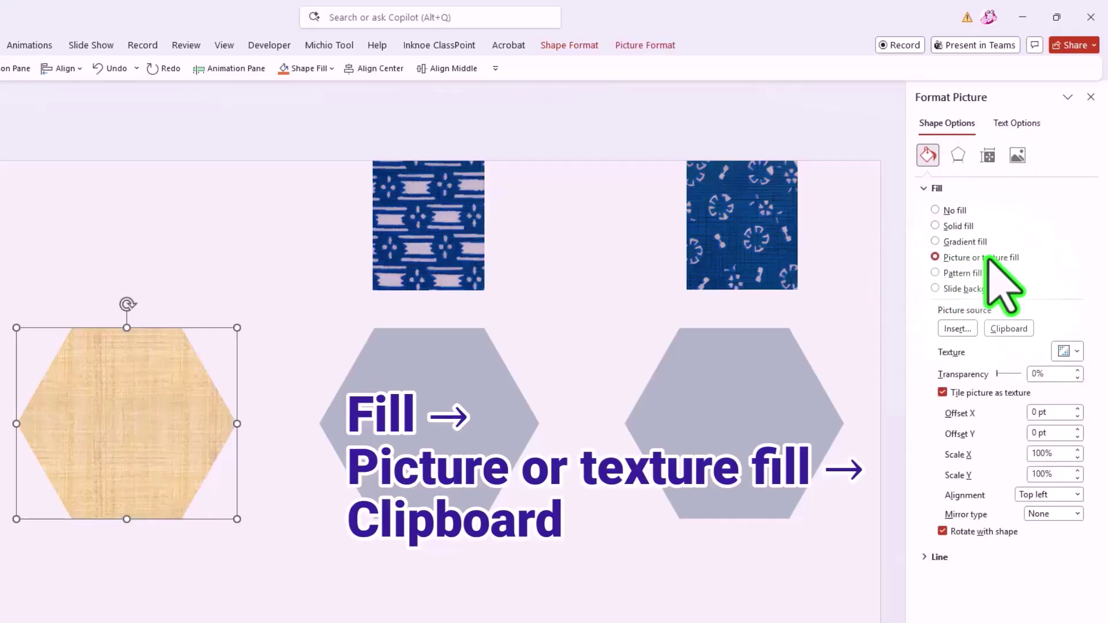
pyautogui.click(1014, 328)
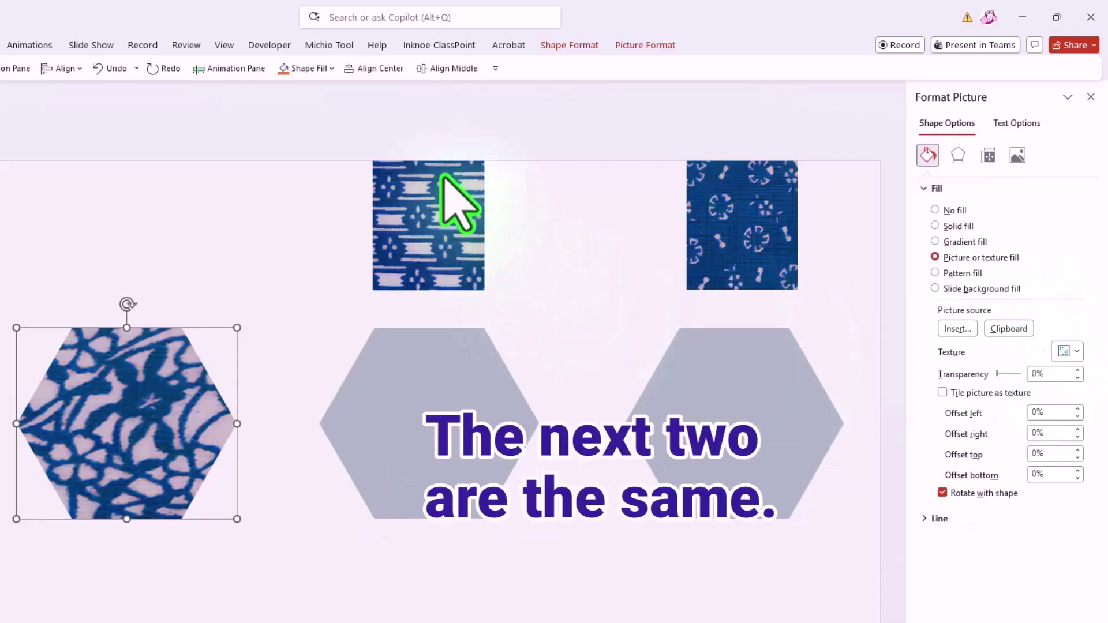
# Cut the striped pattern picture and use it from the clipboard as the picture fill of the middle hexagon.
pyautogui.click(431, 209)
pyautogui.hotkey('ctrl', 'x')
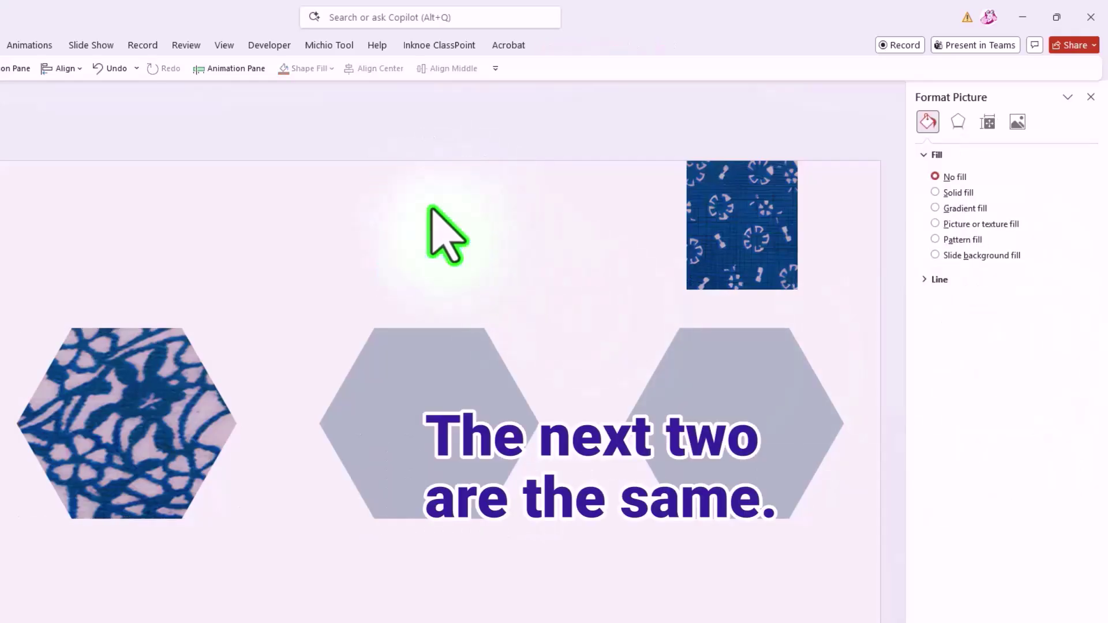
pyautogui.click(430, 430)
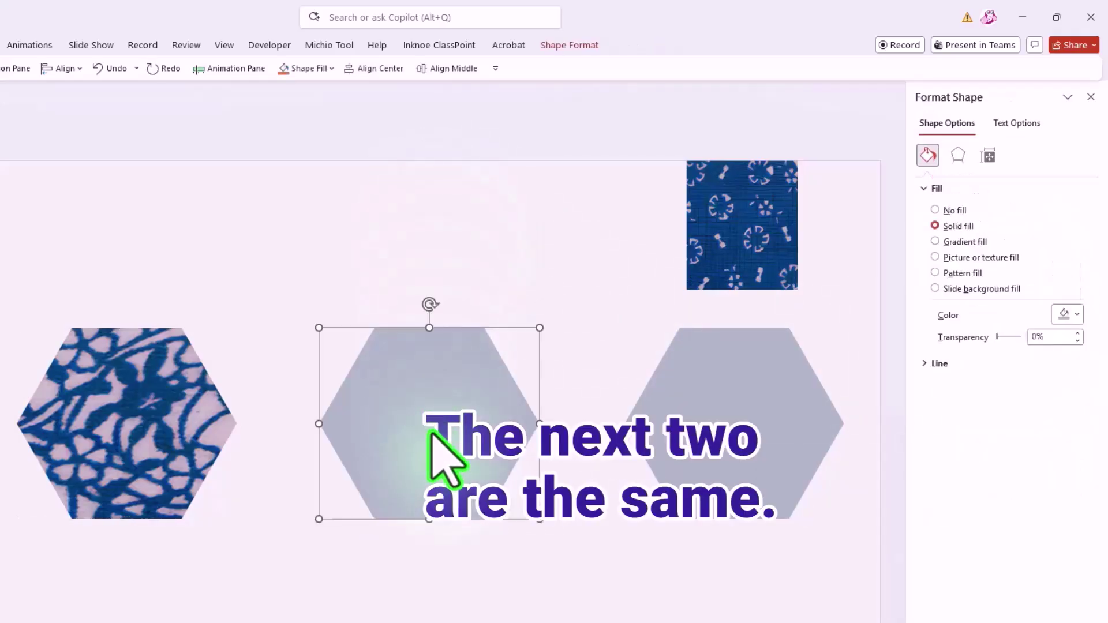
pyautogui.click(965, 257)
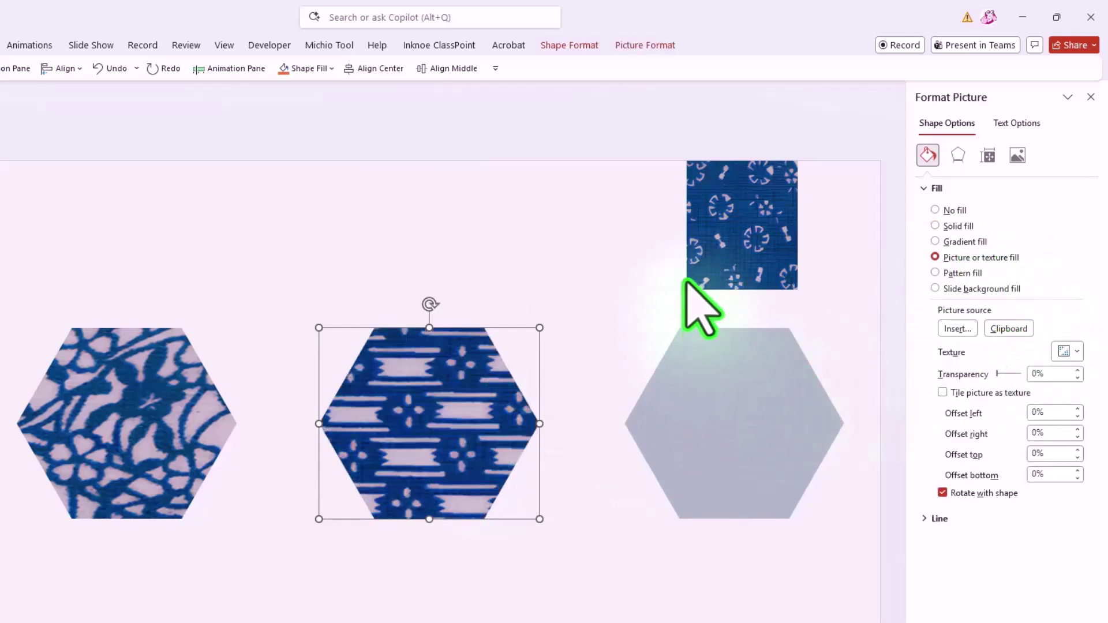
# Cut the remaining dotted-circle pattern picture, apply it from the clipboard as the rightmost hexagon's picture fill, and clear the selection.
pyautogui.click(712, 243)
pyautogui.hotkey('ctrl', 'x')
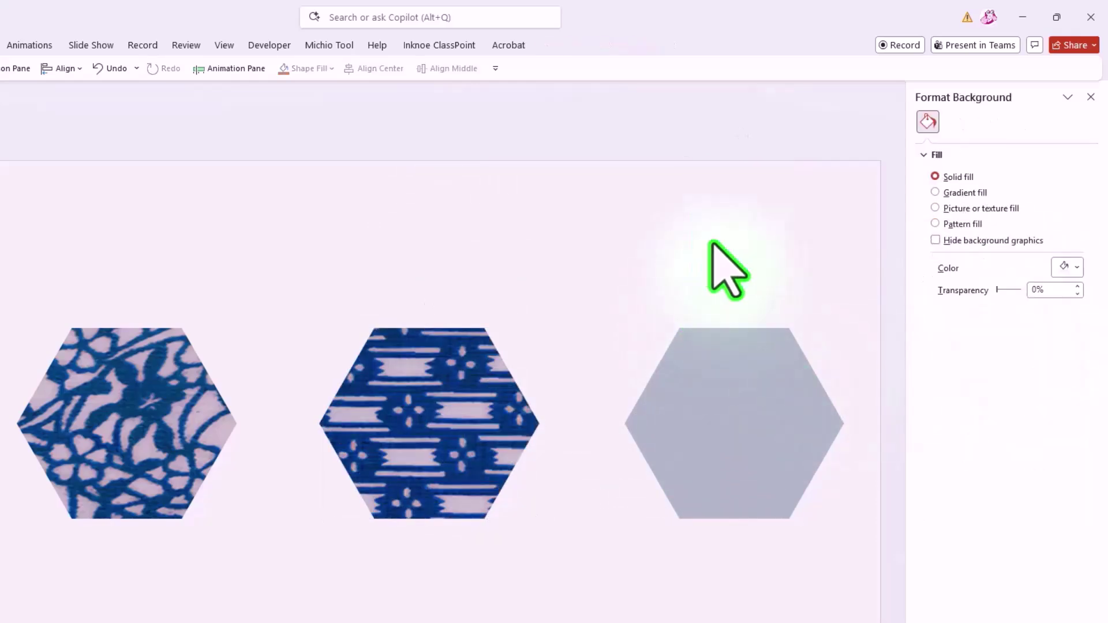
pyautogui.click(781, 423)
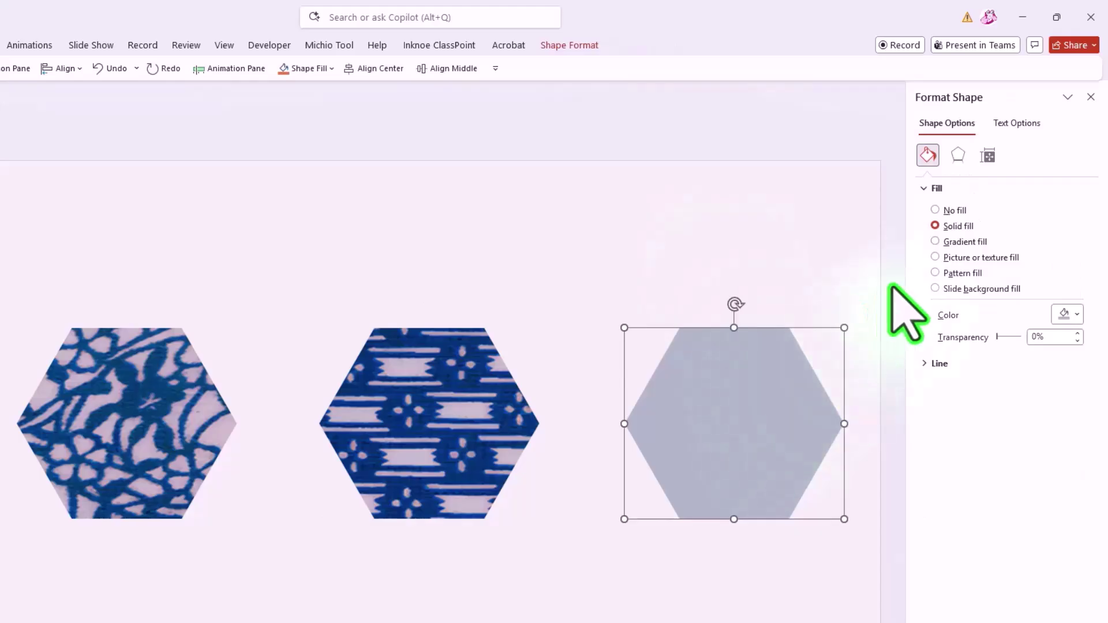
pyautogui.click(970, 258)
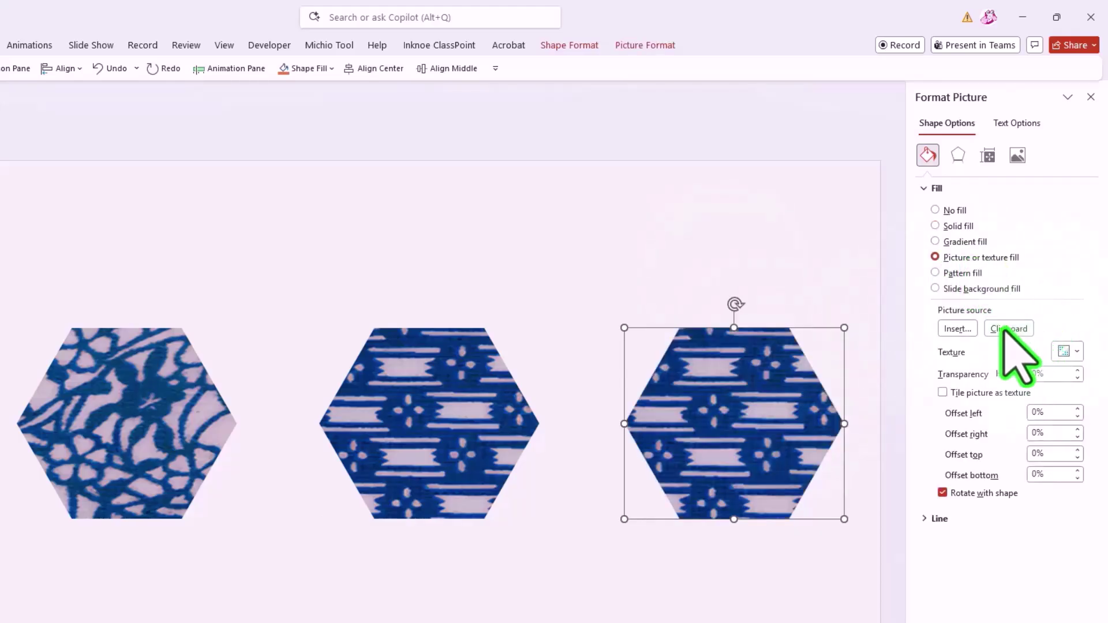
pyautogui.click(1007, 328)
pyautogui.click(715, 277)
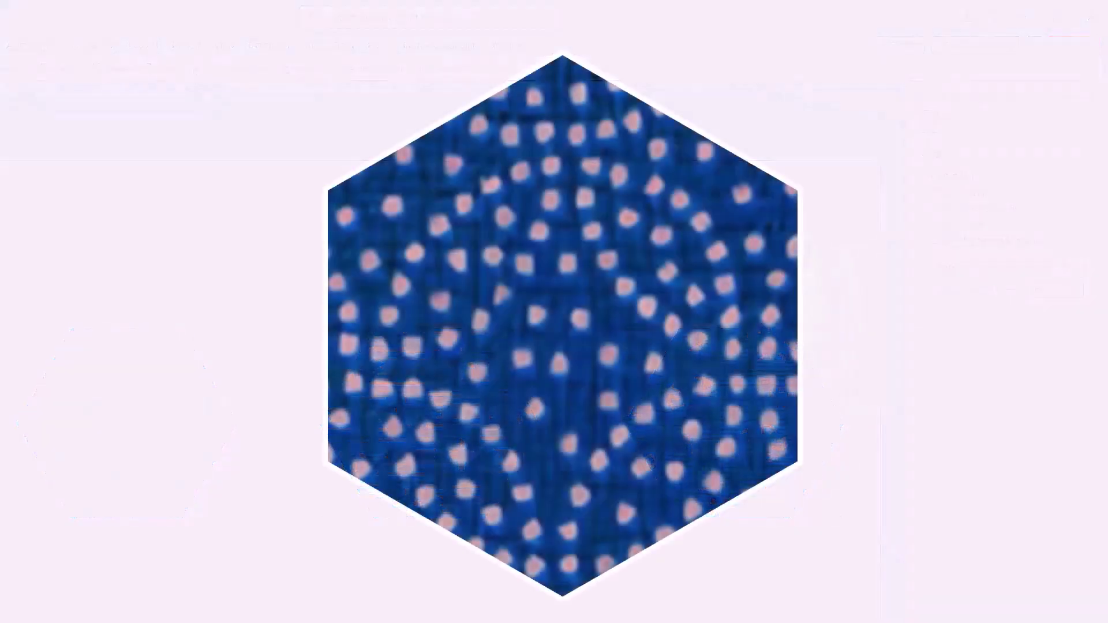